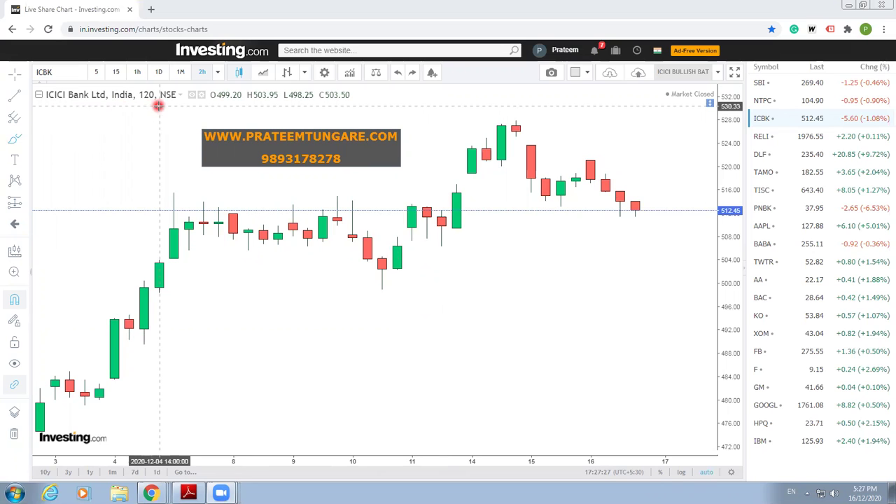
left_click(313, 245)
left_click(342, 299)
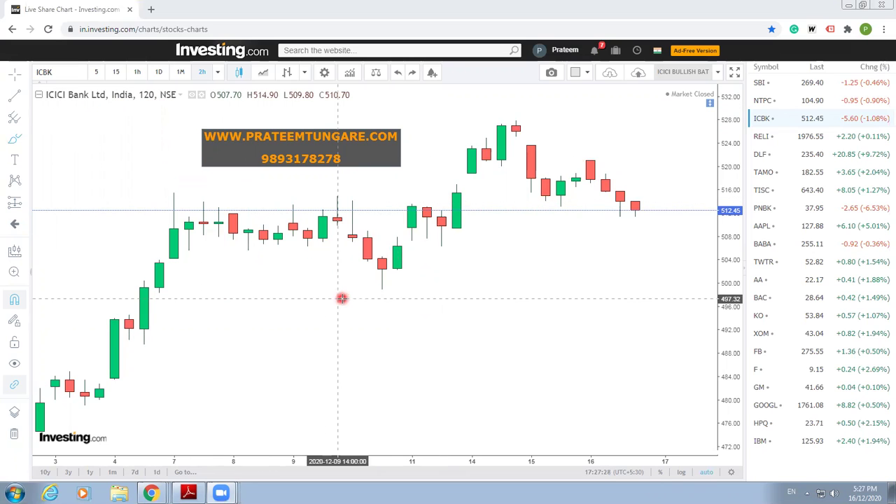
left_click(520, 167)
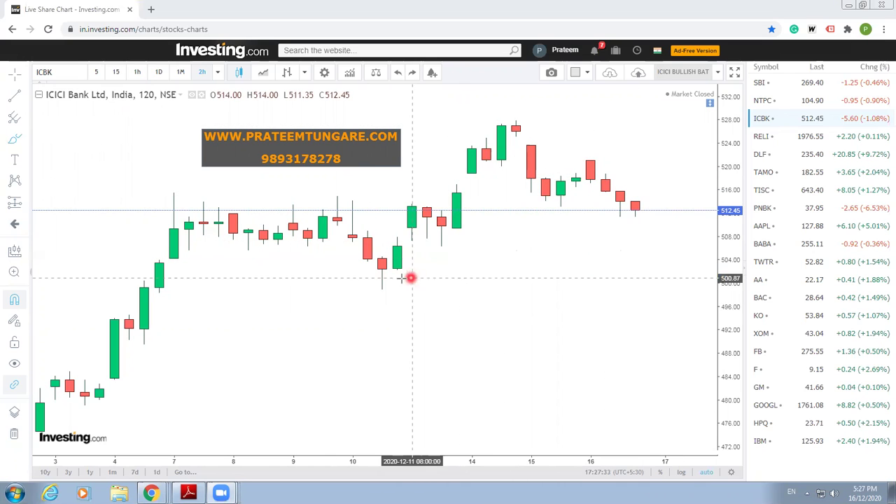
left_click(545, 190)
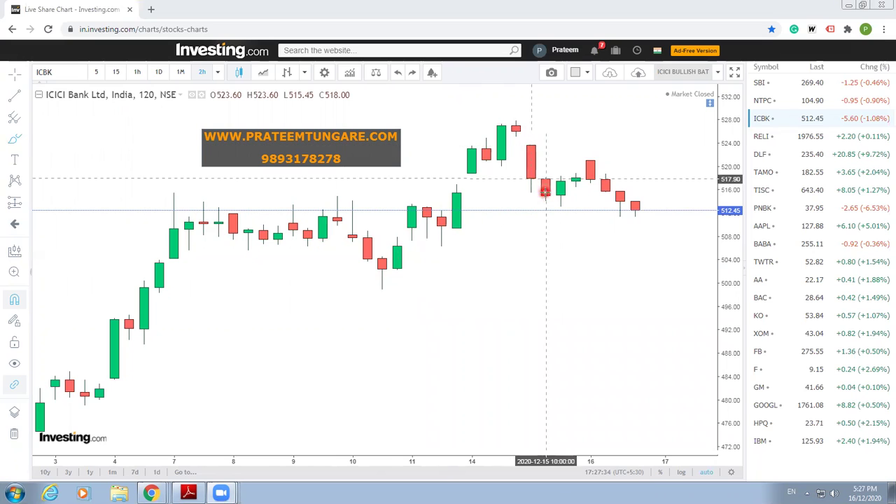
left_click(634, 232)
left_click(348, 300)
left_click(378, 289)
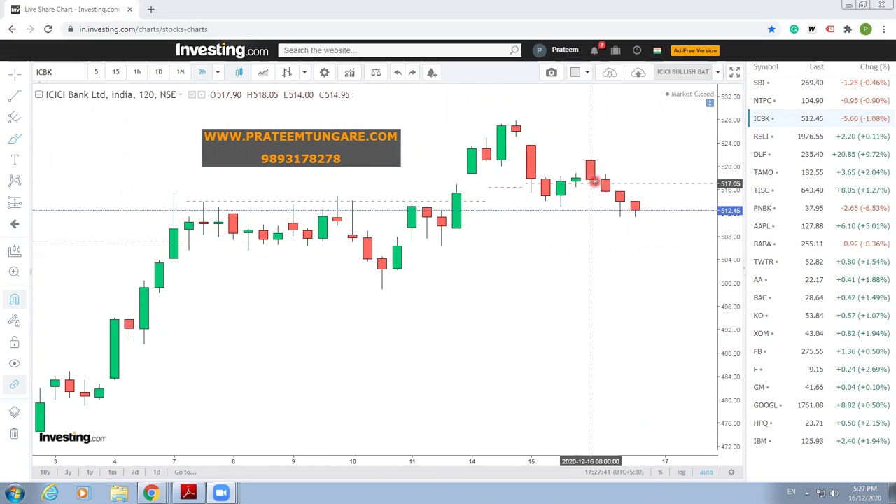
left_click(628, 237)
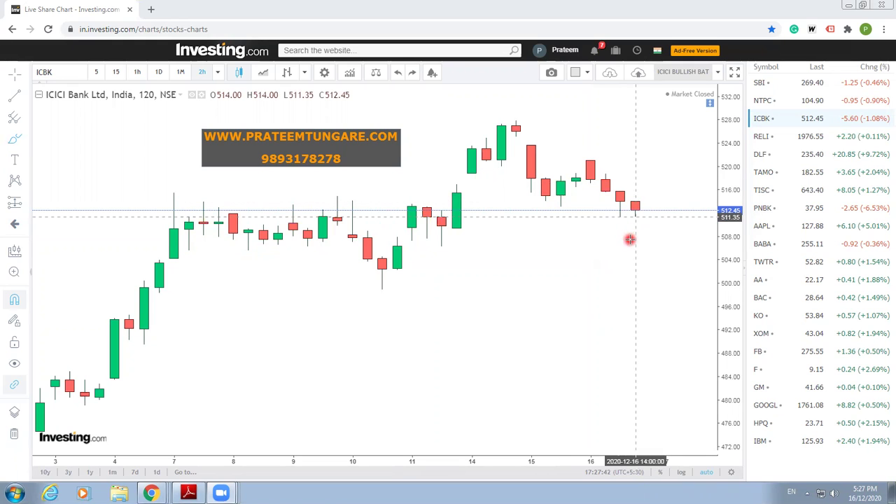
Draw an XABCD pattern on the ICBK chart with X at 498.90, A at 527.80, B at 513.10, C at 521.00 and D at about 501.45.
left_click(54, 181)
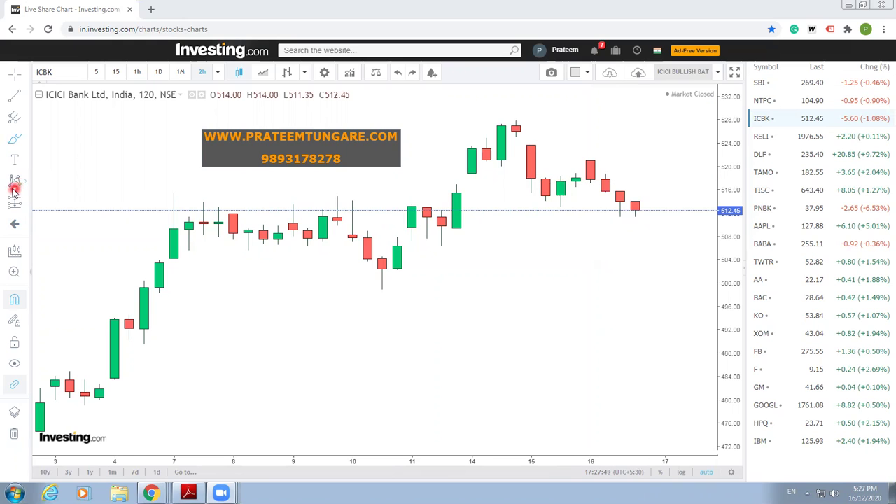
left_click(22, 186)
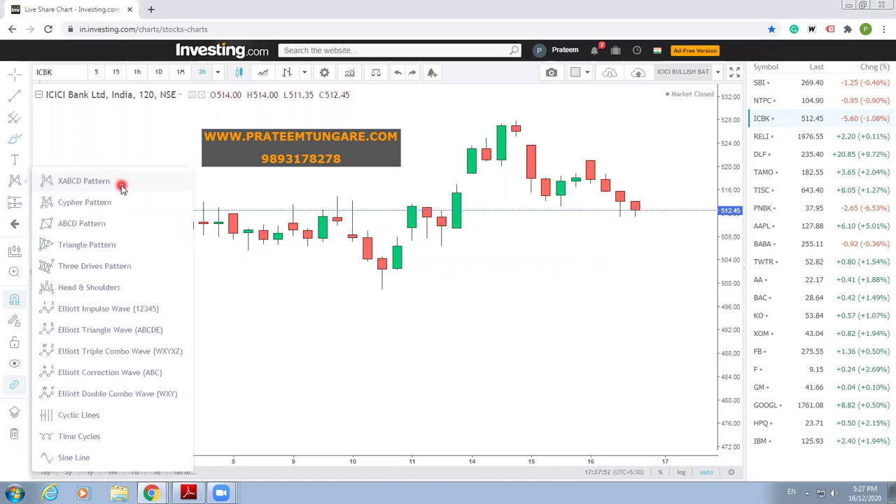
left_click(119, 183)
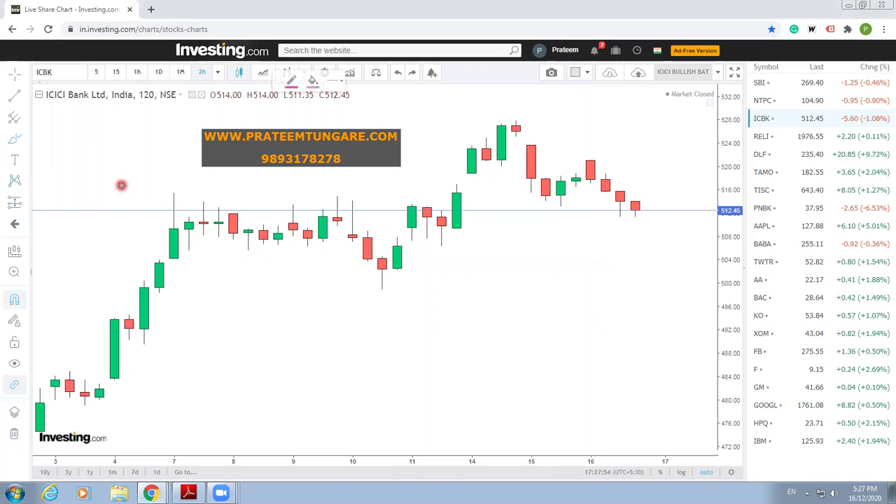
left_click(12, 300)
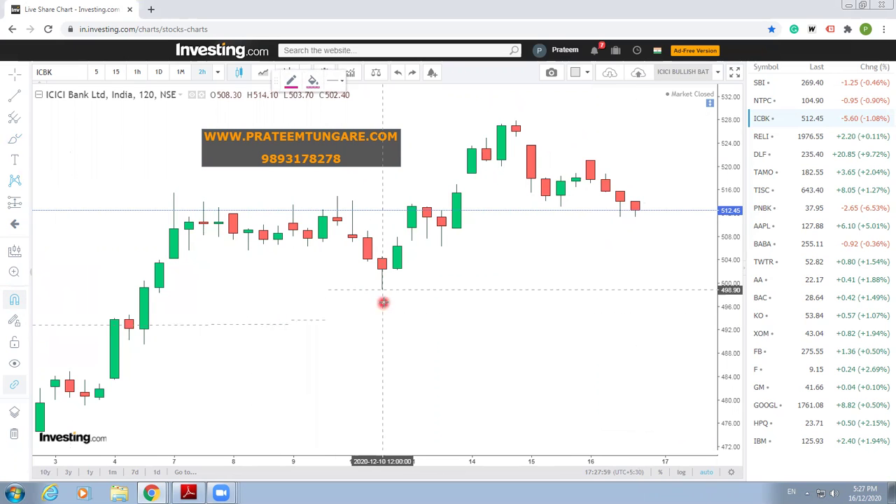
left_click(382, 292)
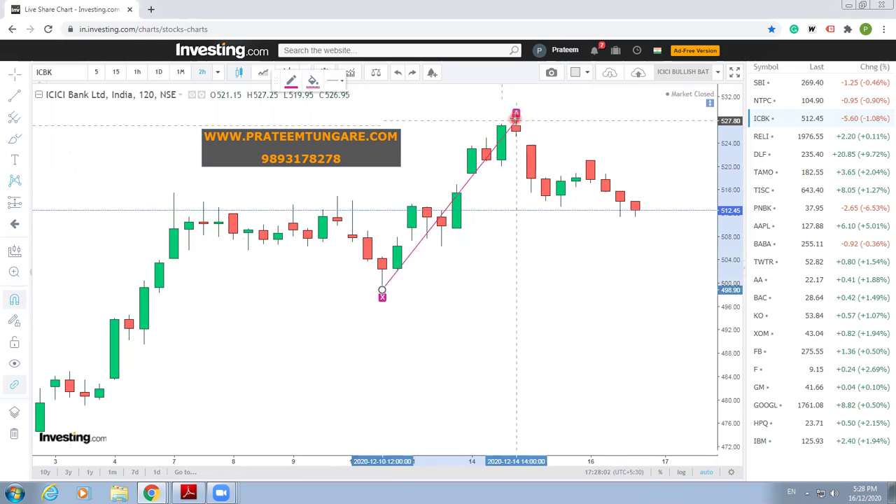
left_click(515, 119)
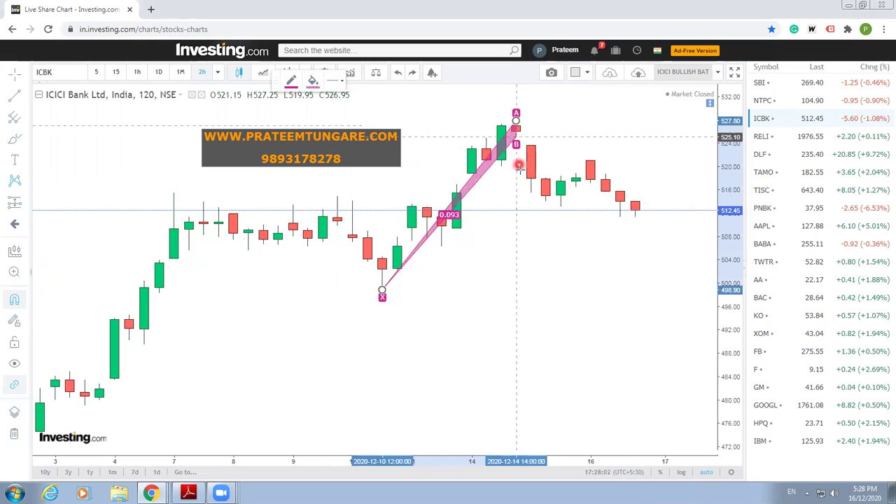
left_click(560, 209)
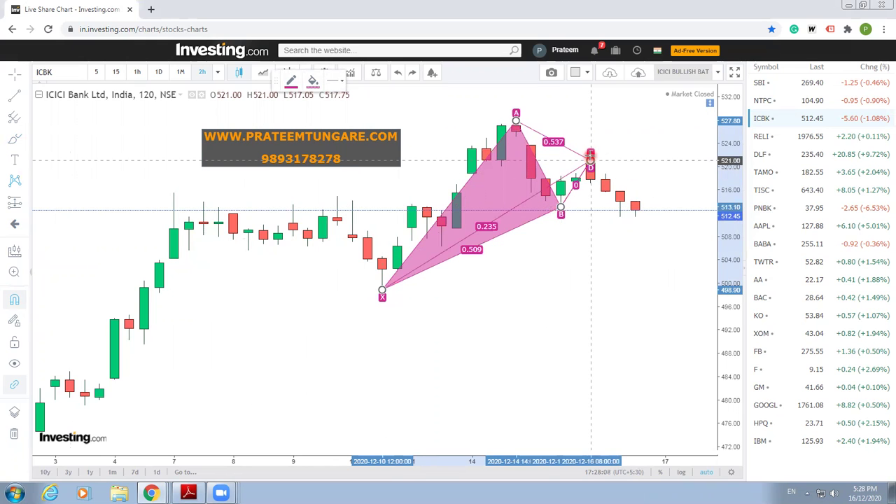
left_click(651, 275)
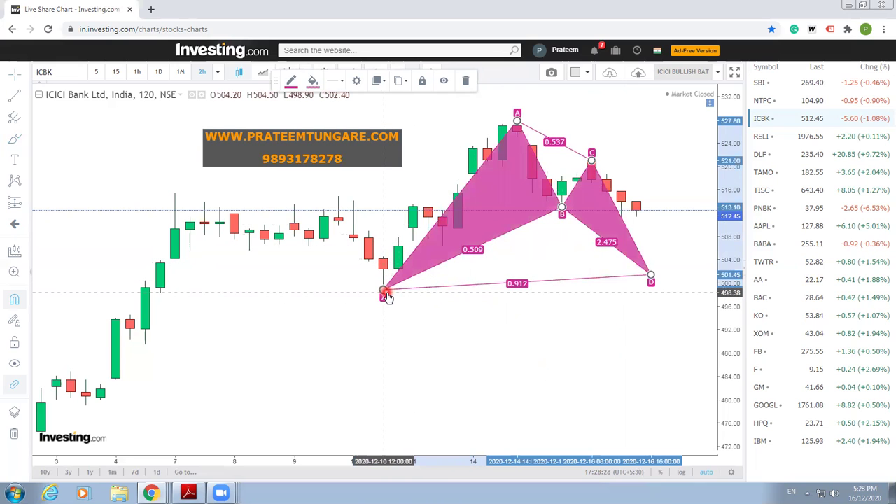
Open the coordinate settings of the drawn XABCD pattern.
mouse_move(383, 292)
left_mouse_down()
mouse_move(414, 256)
mouse_move(443, 261)
mouse_move(456, 242)
mouse_move(370, 298)
mouse_move(384, 291)
left_mouse_up()
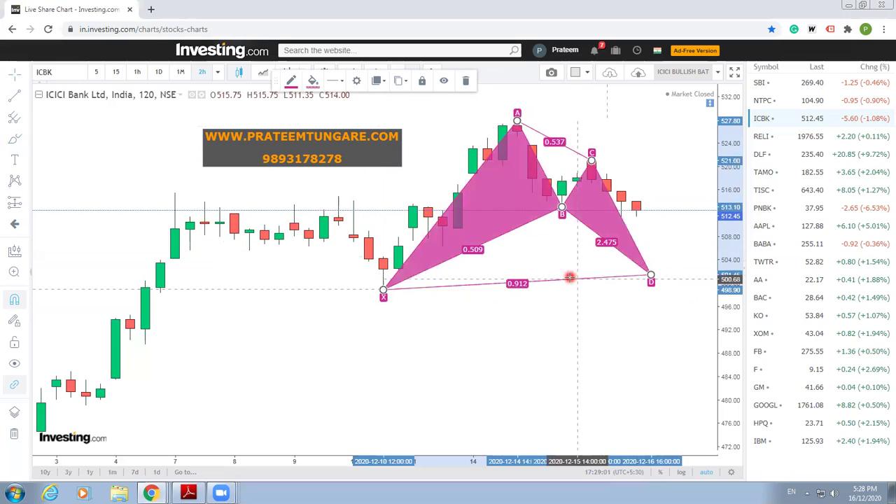
double_click(532, 285)
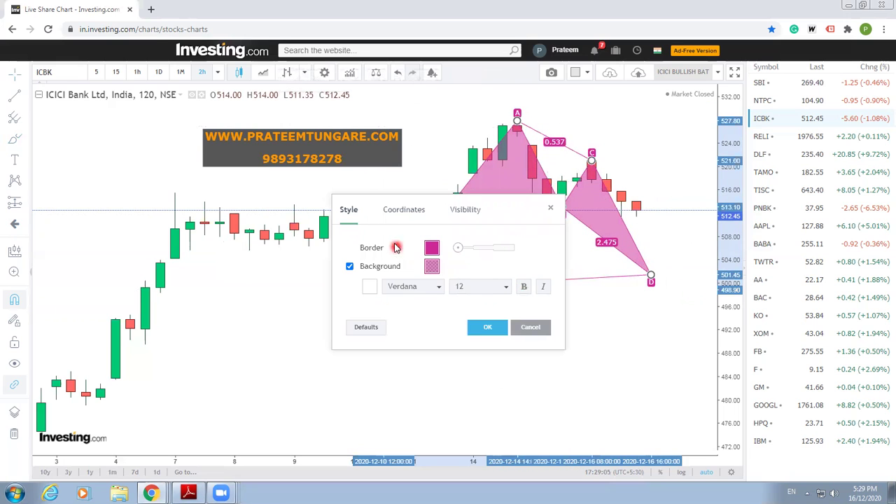
left_click(415, 211)
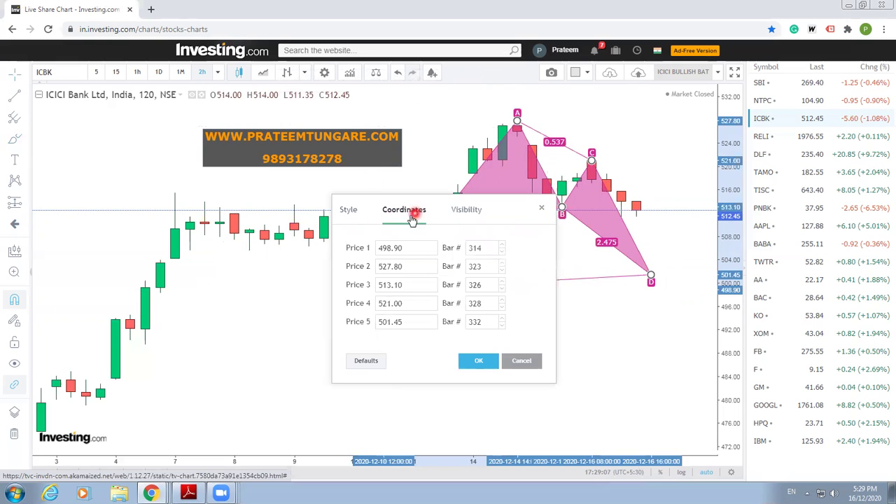
Switch to the Market Geometry website, open its Harmonic PRZ Finder and dismiss the advertisement.
mouse_move(153, 492)
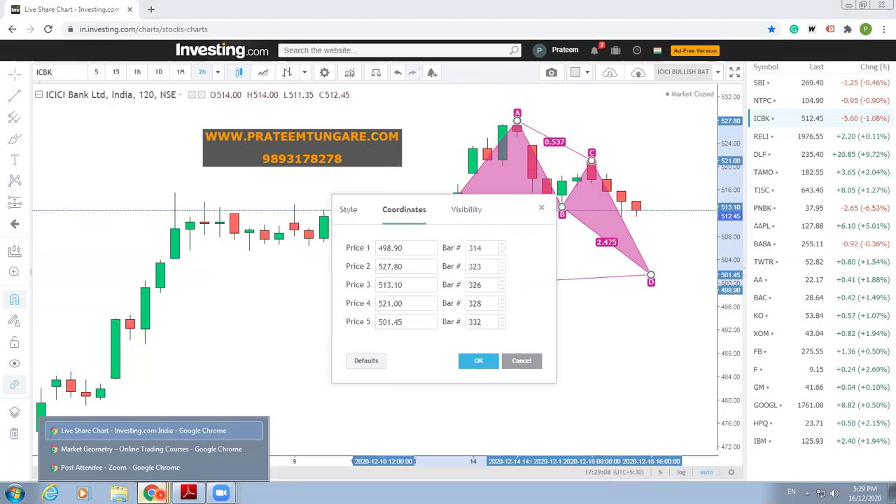
left_click(170, 458)
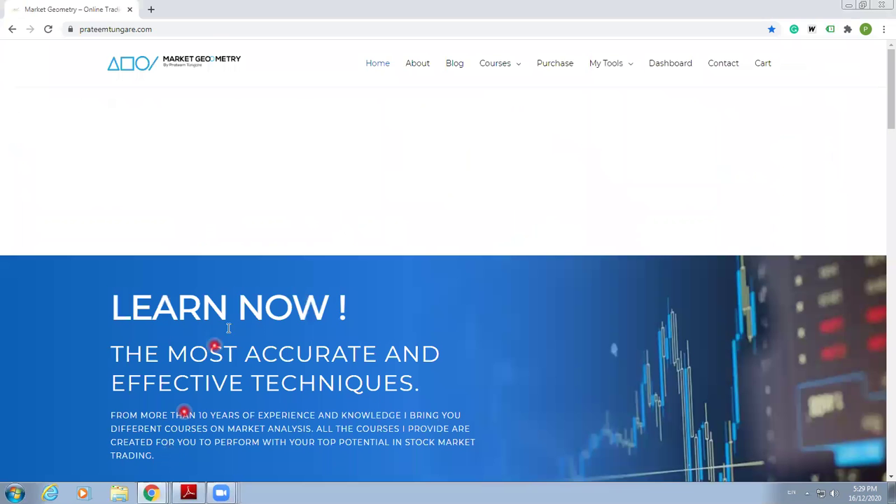
mouse_move(620, 68)
mouse_move(621, 95)
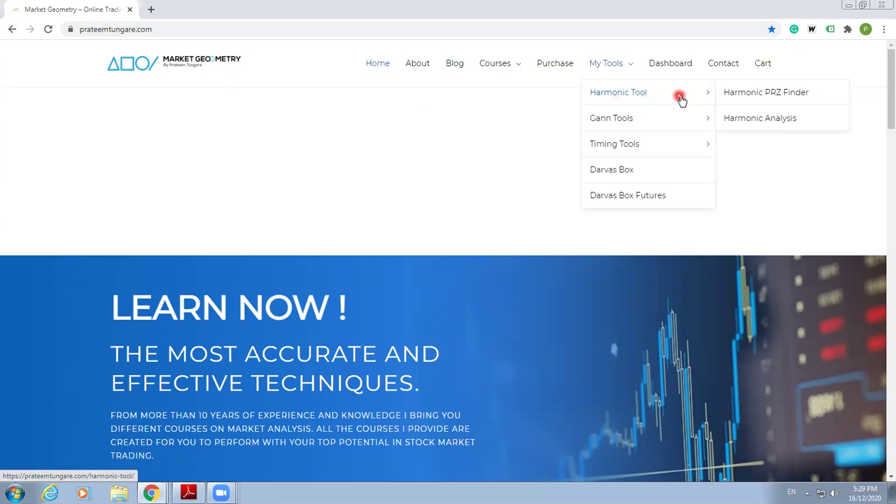
left_click(808, 96)
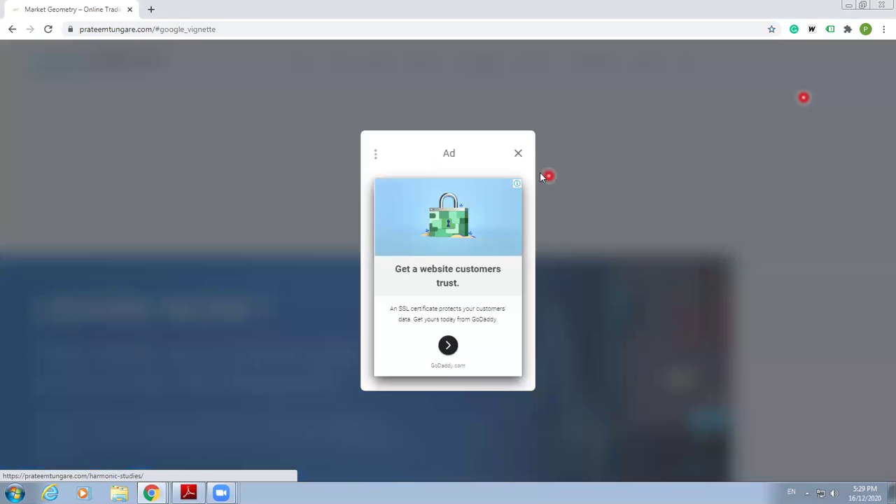
left_click(520, 155)
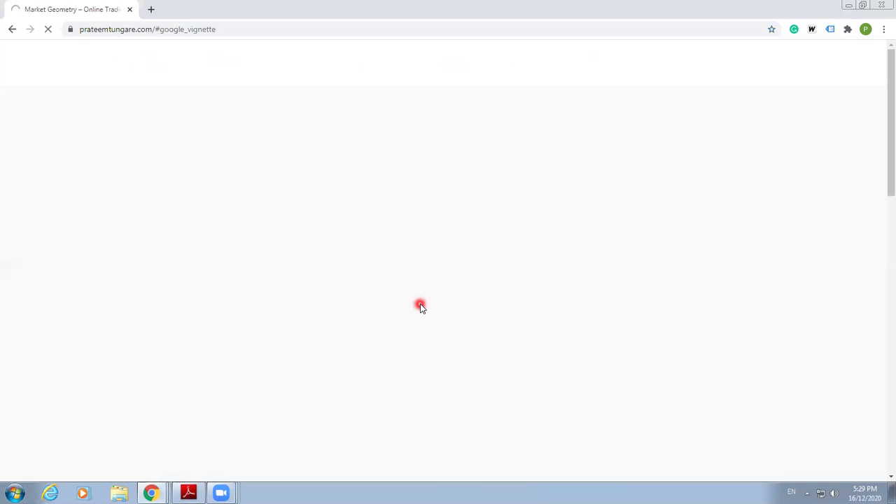
scroll(420, 302, "down", 3)
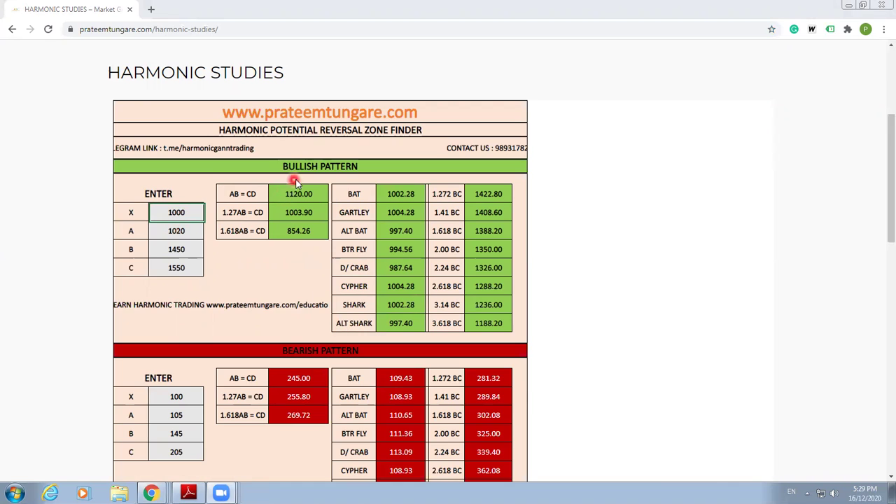
Switch back to the Investing.com chart and move the coordinates dialog off the pattern to check its price points.
mouse_move(151, 493)
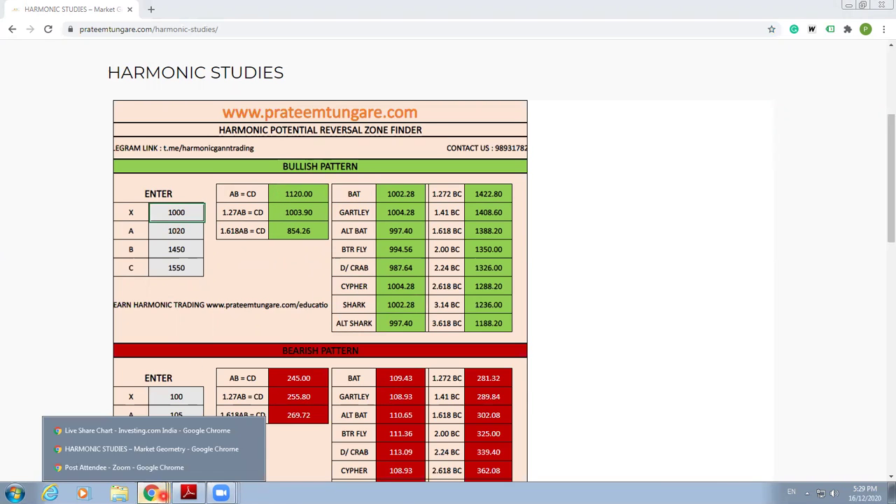
left_click(164, 435)
left_click_drag(305, 221, 302, 221)
left_click(662, 303)
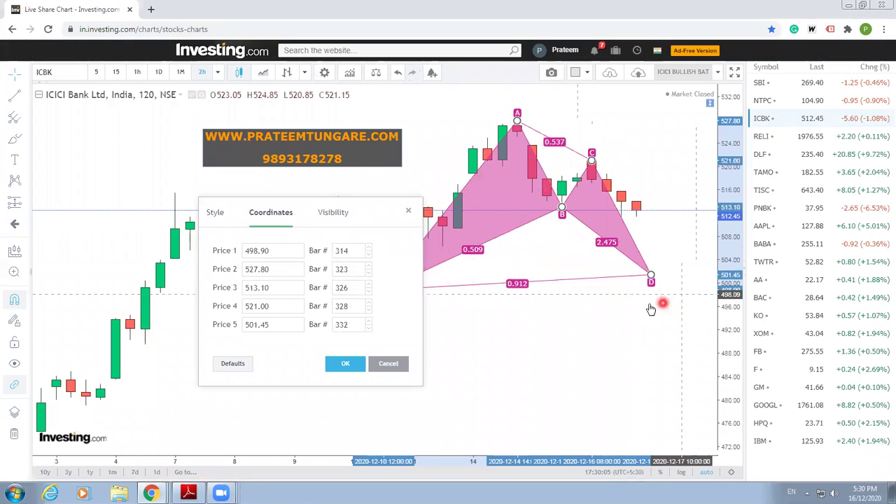
left_click(231, 271)
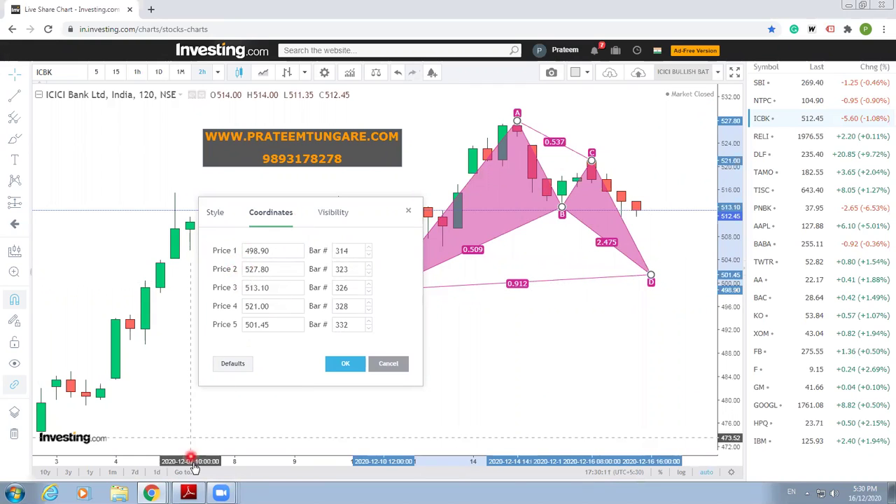
Switch to the Harmonic Studies page and set X of the bullish pattern to 498.9, checking the price against the chart.
mouse_move(163, 493)
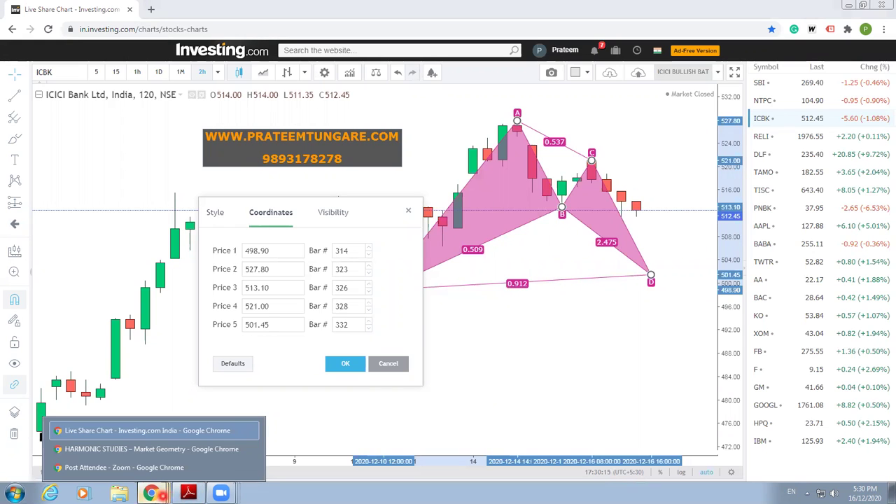
left_click(151, 448)
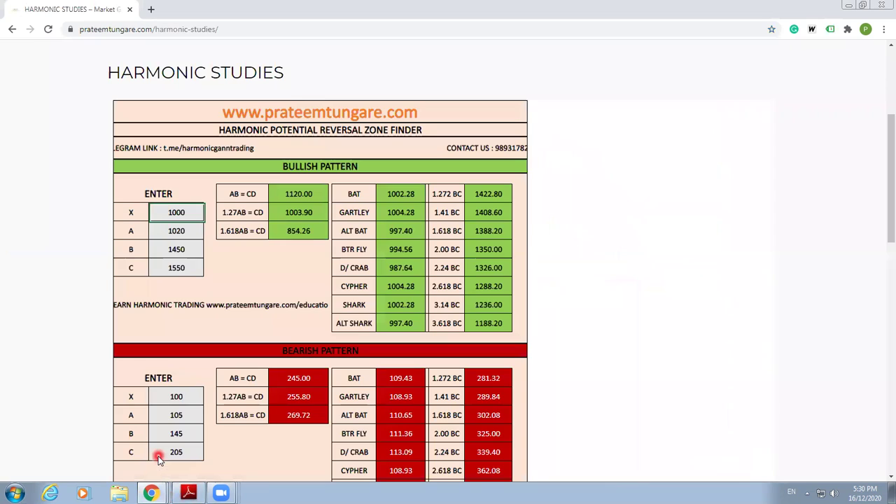
key("alt+Tab")
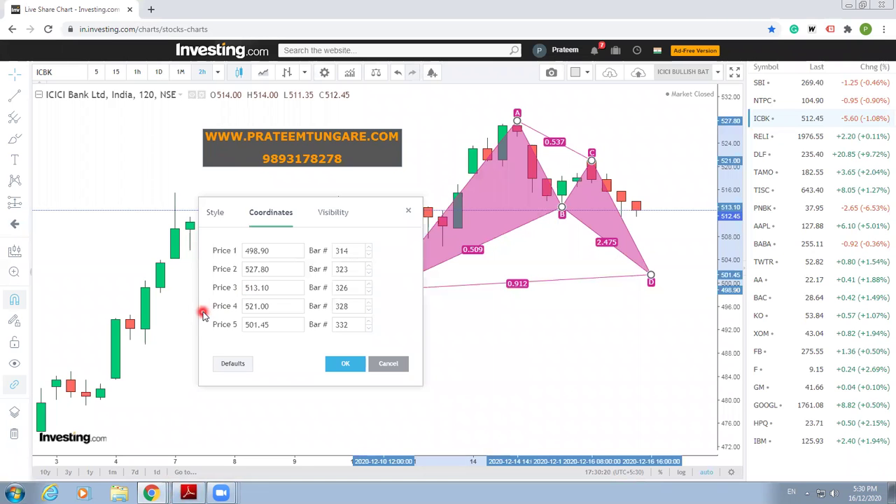
key("alt+Tab")
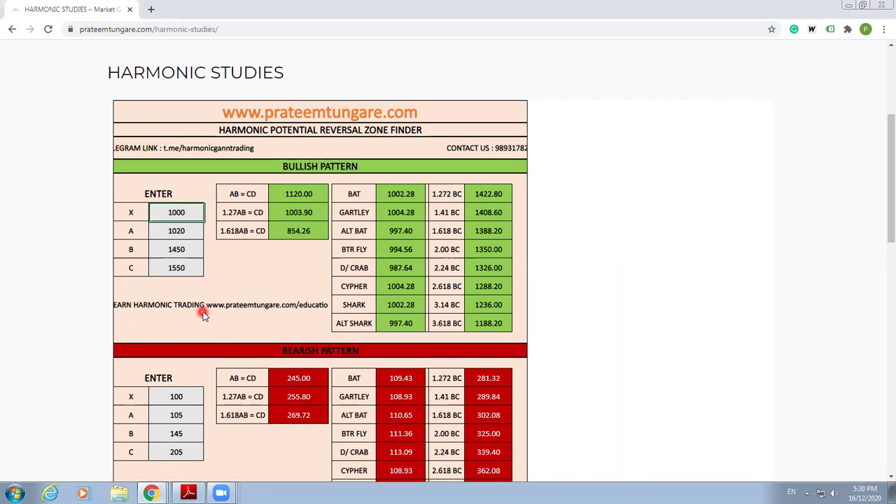
scroll(186, 217, "up", 3)
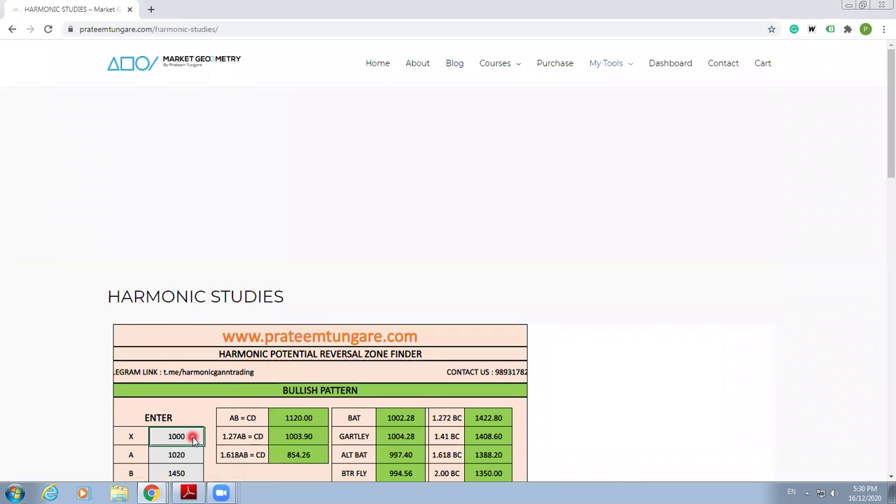
scroll(192, 437, "down", 2)
type("4")
type("98.8")
type("9")
key("Return")
Set the bullish pattern's A to 527.8 and B to 513.1, reading Price 2 and Price 3 from the chart's coordinates dialog.
key("alt+Tab")
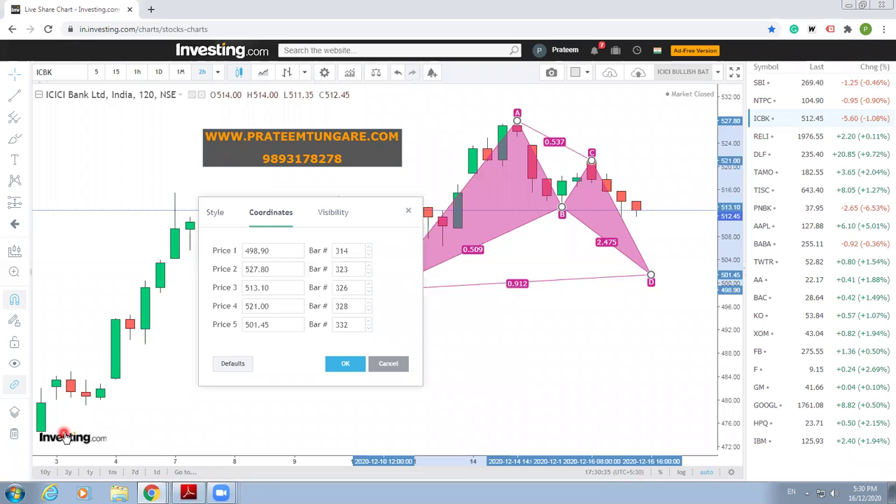
key("alt+Tab")
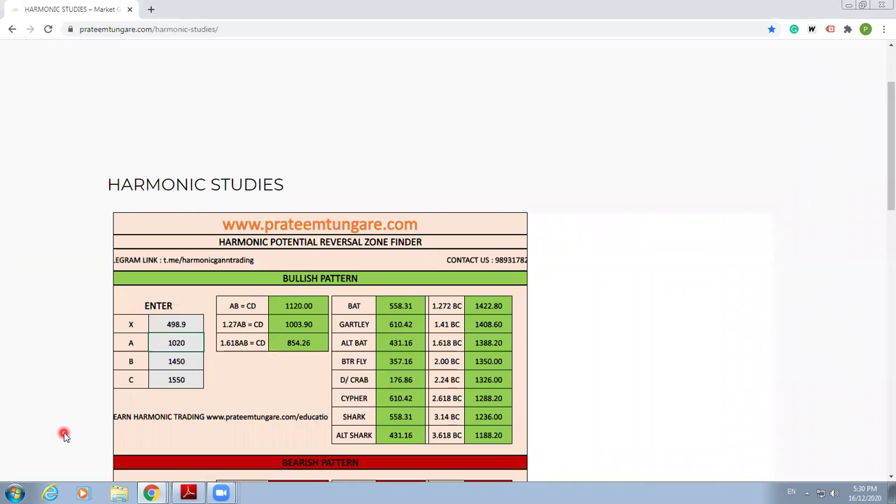
type("527.8")
key("Return")
key("alt+Tab")
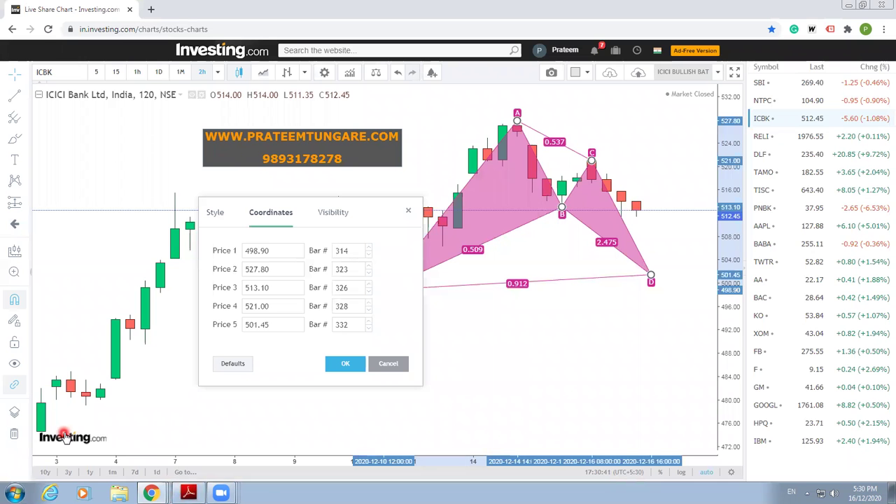
key("alt+Tab")
type("513.1")
key("Return")
Set the bullish pattern's C to 521, reading Price 4 from the chart's coordinates dialog, and view the calculated reversal levels.
key("alt+Tab")
key("alt+Tab")
type("521")
key("Return")
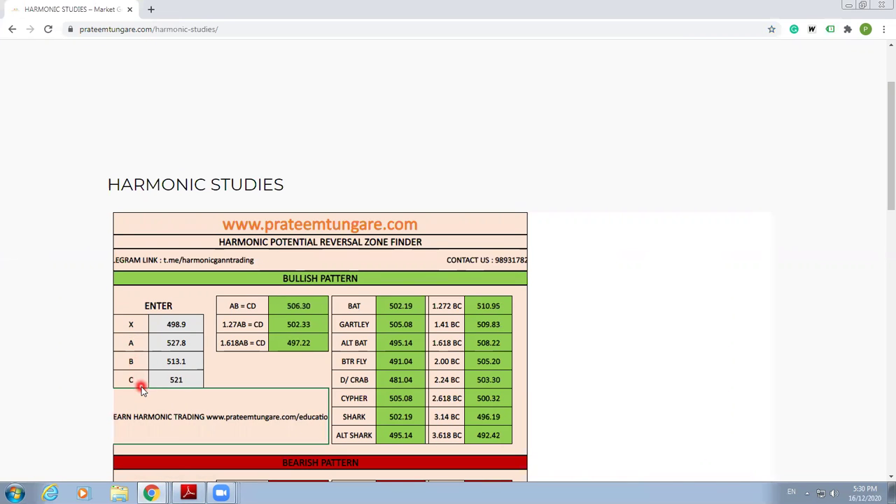
scroll(368, 352, "down", 2)
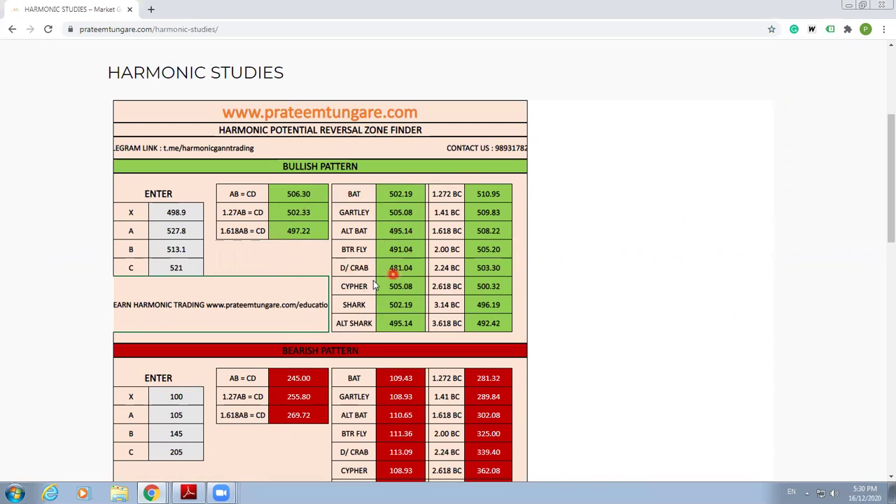
Return to the ICICI Bank chart on Investing.com and close the pattern's coordinates dialog without changing any price.
key("alt+Tab")
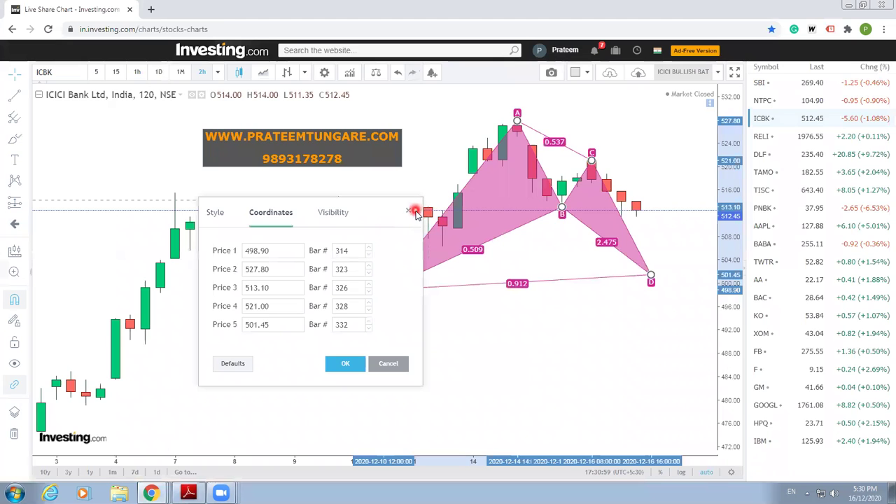
left_click(387, 364)
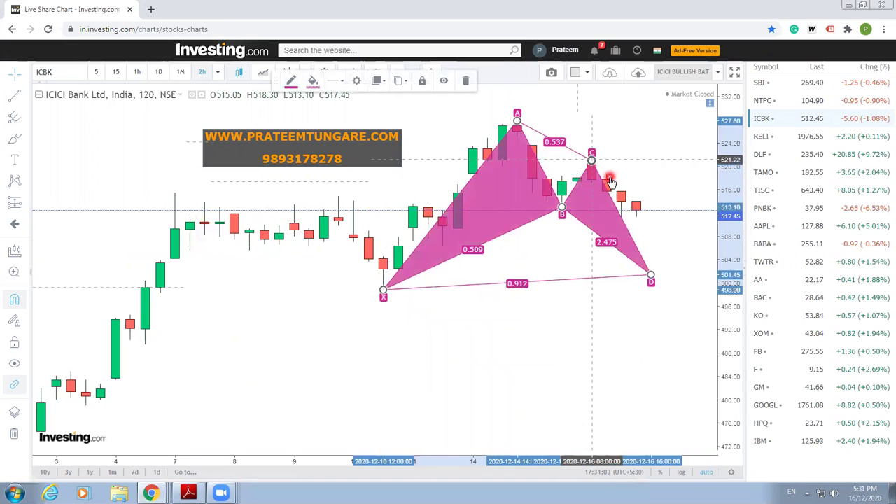
left_click(621, 219)
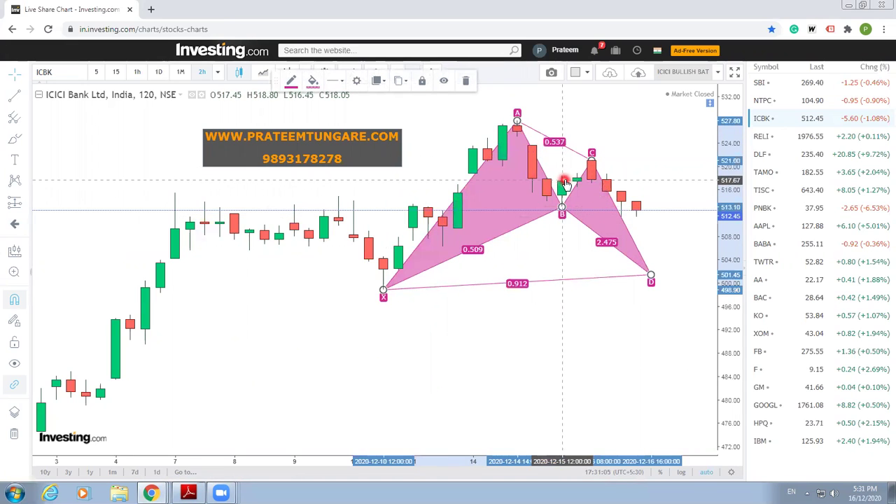
Compare the drawn pattern's ratios with the bullish patterns in the harmonic cheat sheet PDF in Adobe Reader, especially the Bullish Bat.
left_click(188, 493)
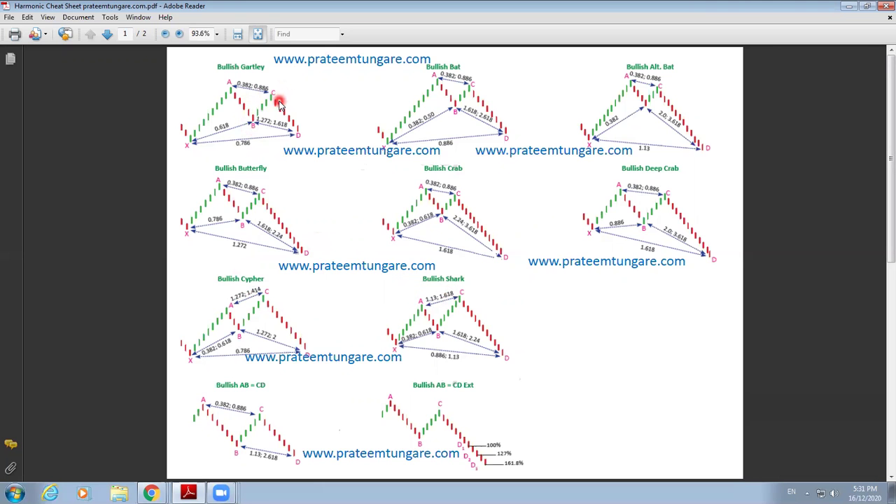
key("alt+Tab")
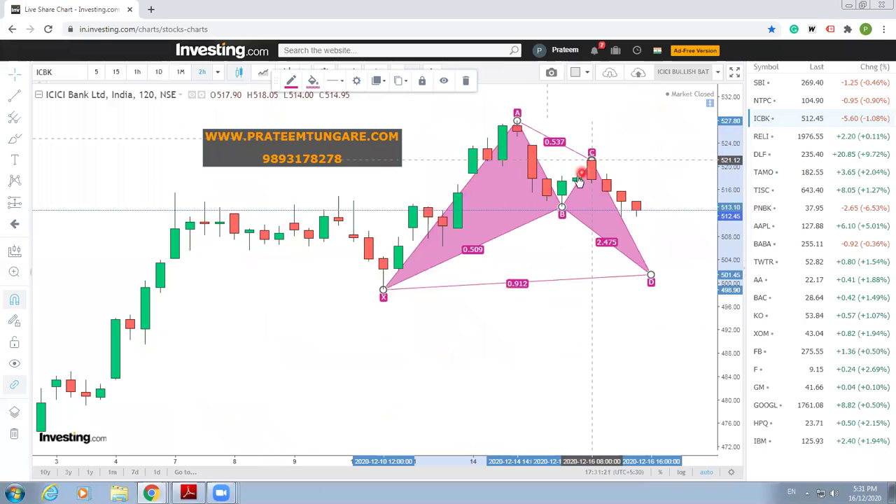
key("alt+Tab")
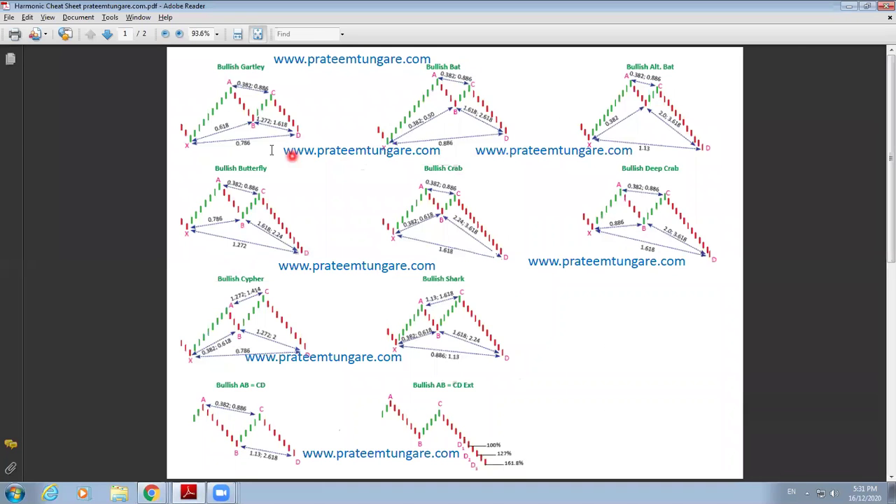
key("alt+Tab")
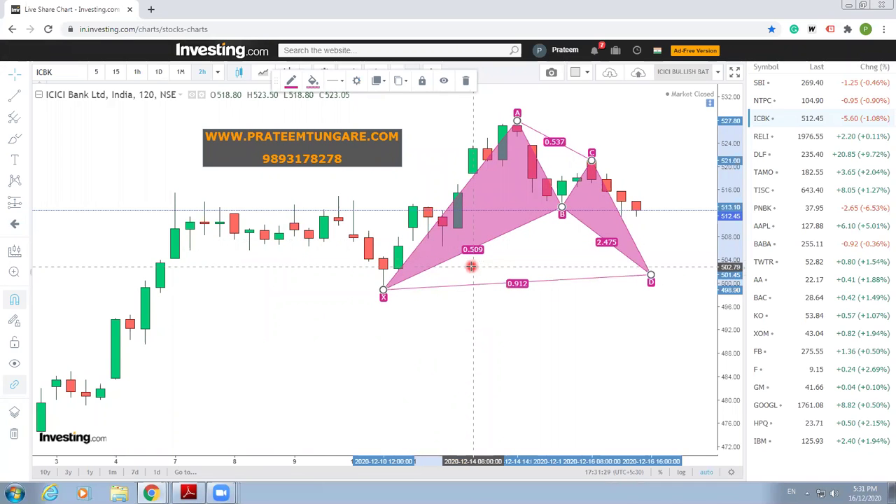
key("alt+Tab")
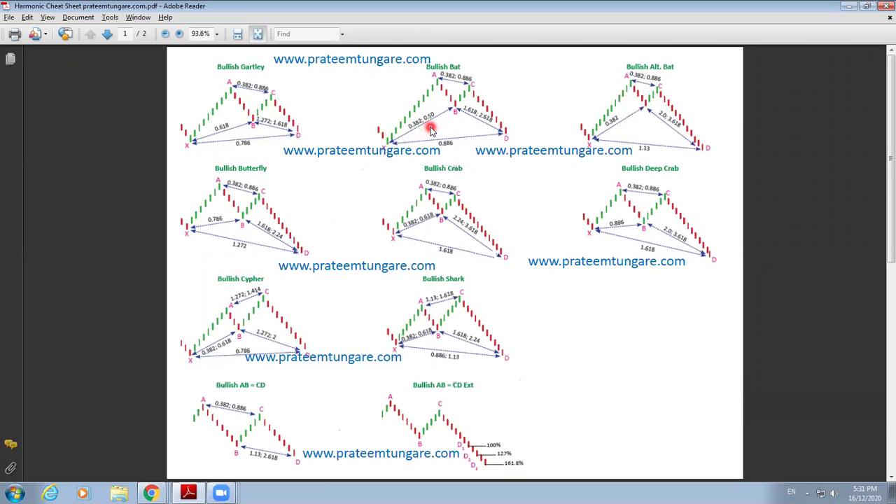
key("alt+Tab")
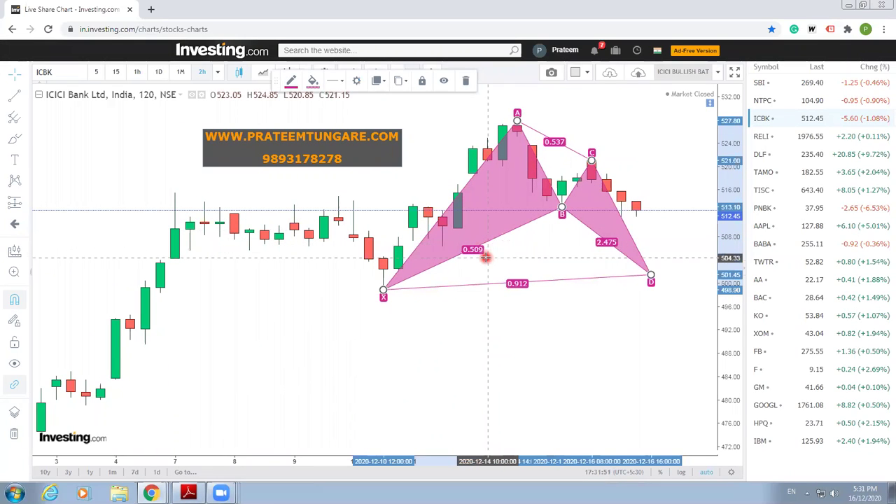
key("alt+Tab")
key("alt+Tab")
key("alt+Tab")
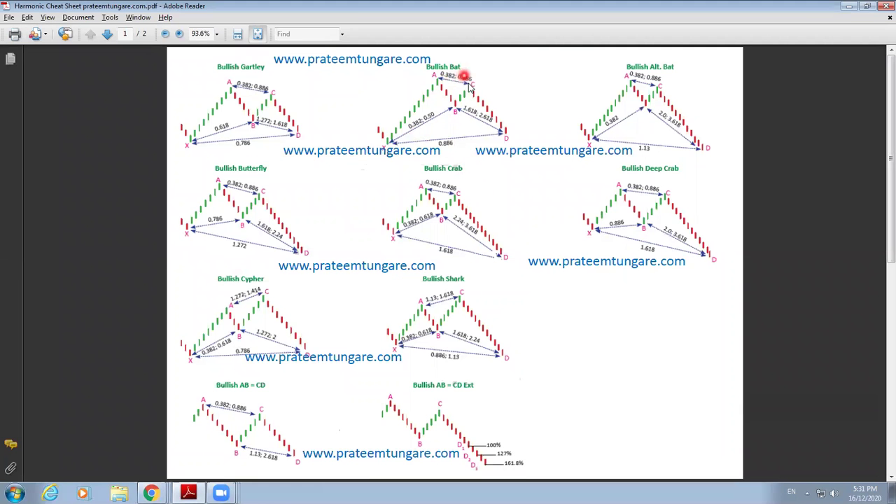
left_click(847, 9)
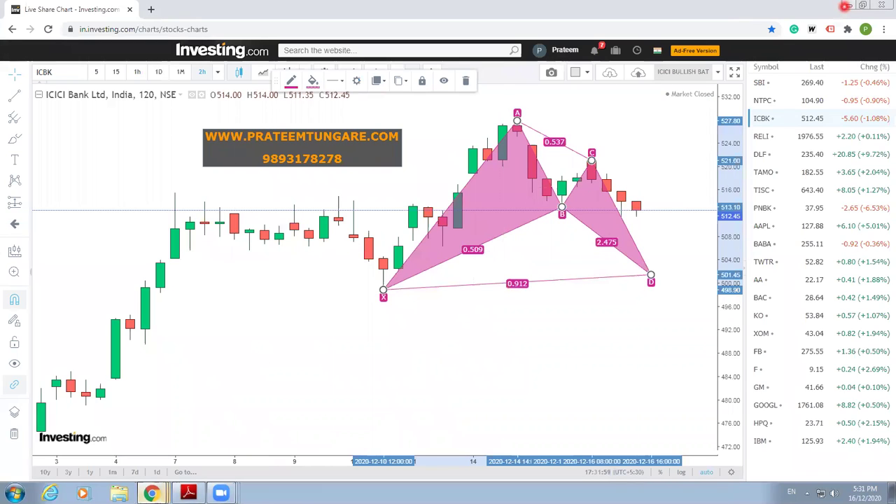
Set the pattern's Price 5 (point D) to 502.19, reading the Bat level from the Harmonic Studies page.
left_click(151, 493)
left_click(157, 451)
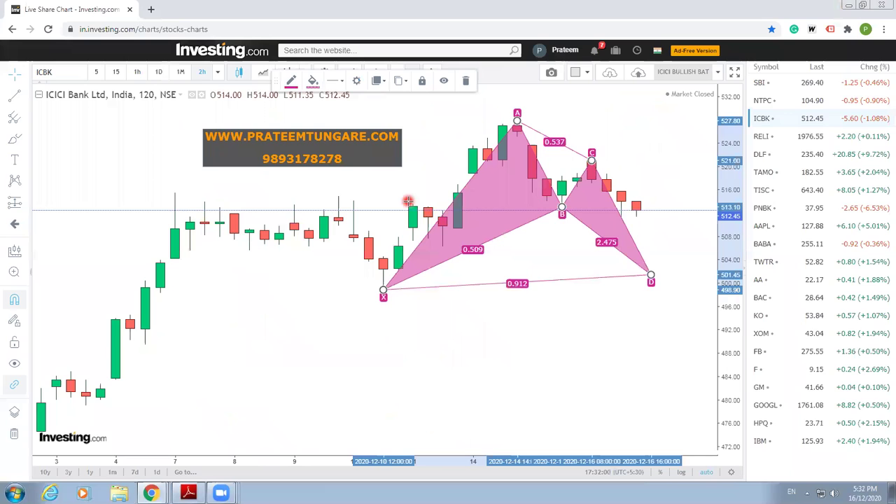
double_click(516, 281)
left_click(418, 304)
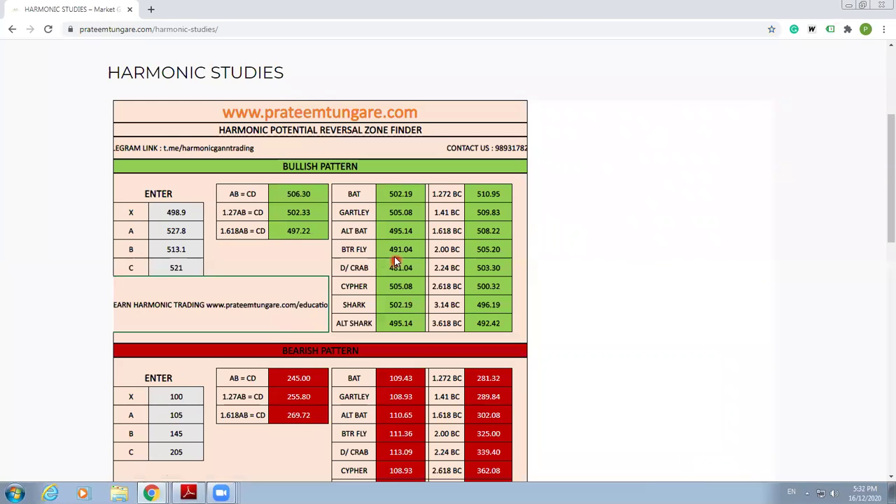
left_click(382, 269)
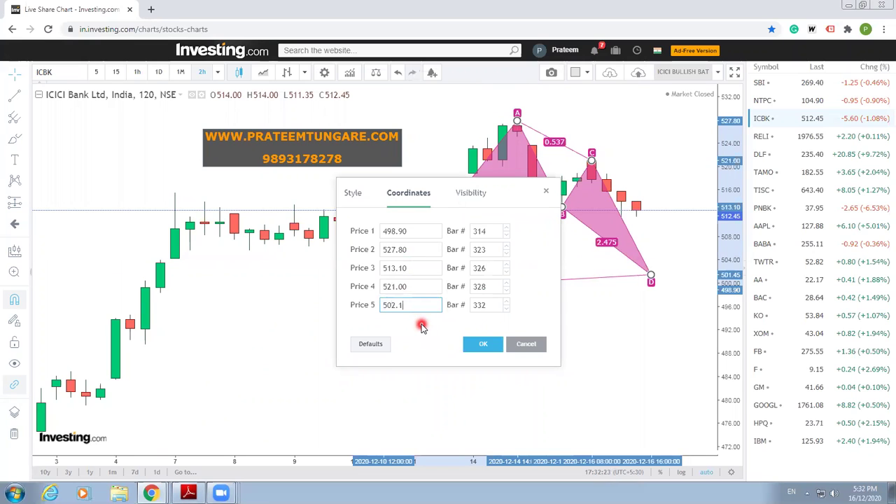
key("Return")
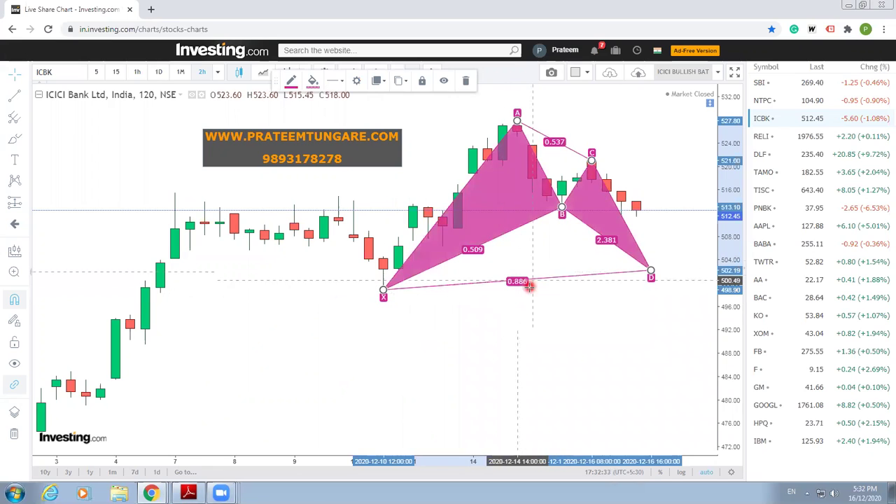
Place a horizontal line at about 499.82 on the chart and make it thicker and magenta.
left_click(26, 102)
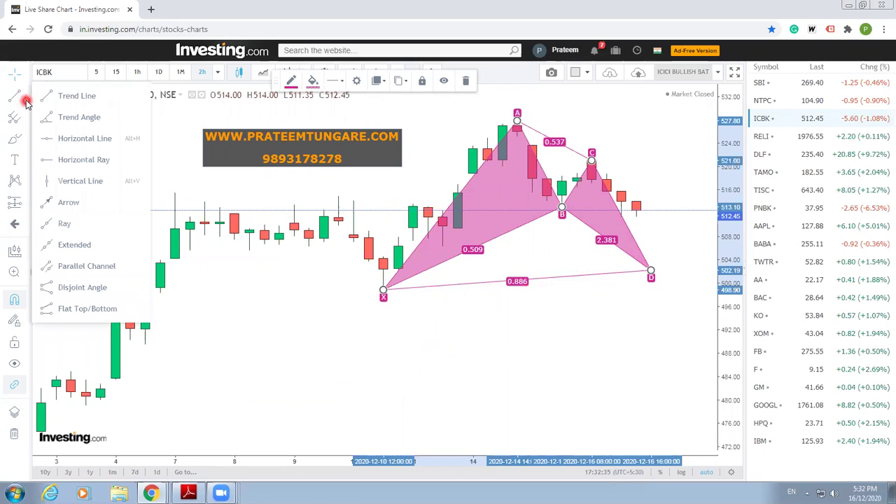
left_click(109, 137)
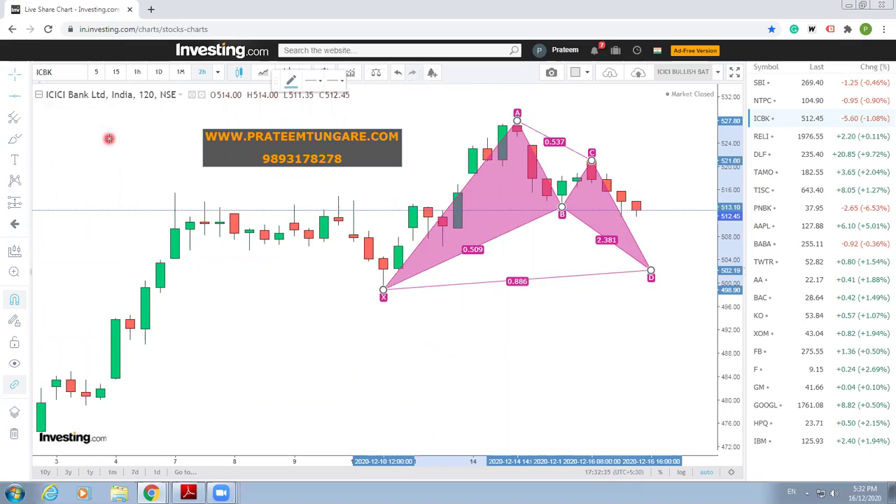
left_click(267, 284)
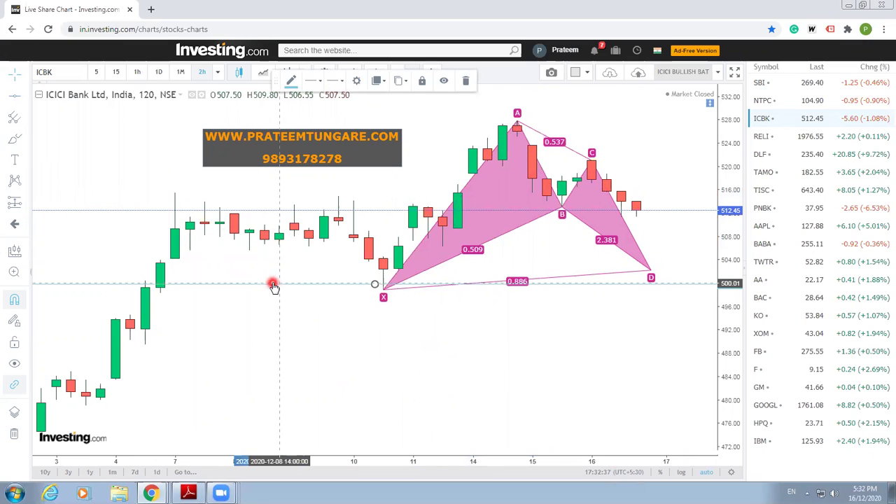
double_click(268, 285)
left_click(355, 231)
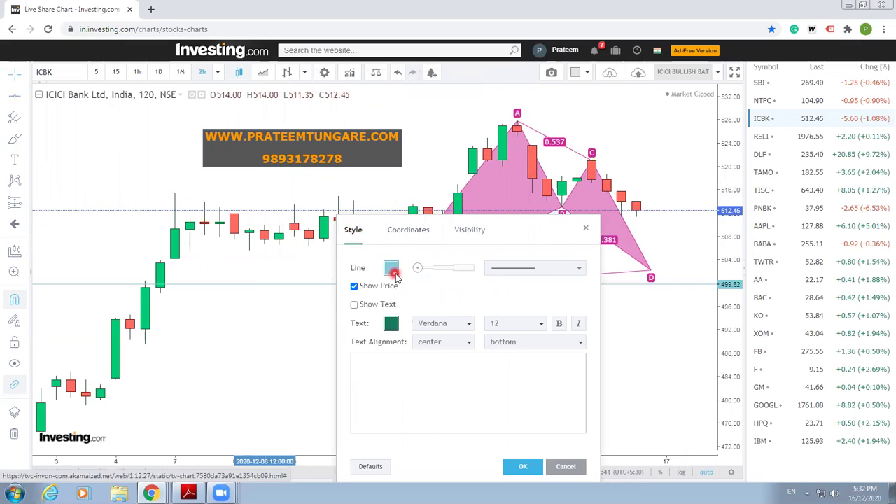
left_click(390, 272)
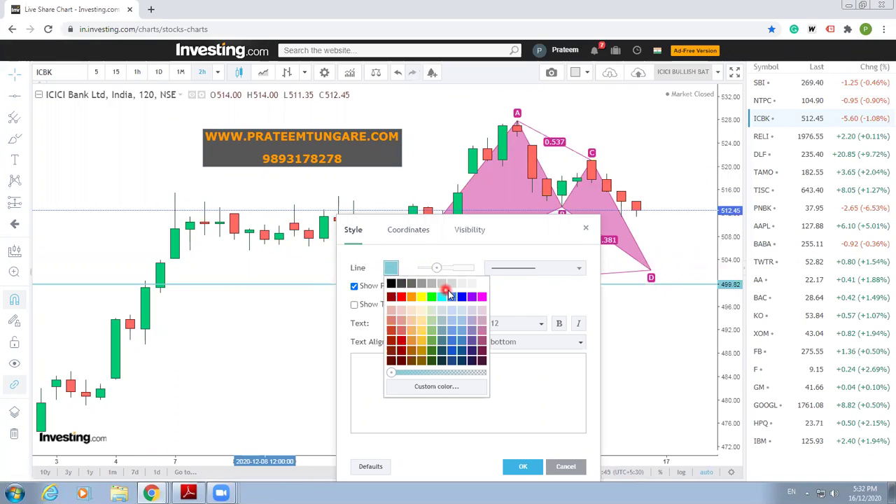
left_click(481, 297)
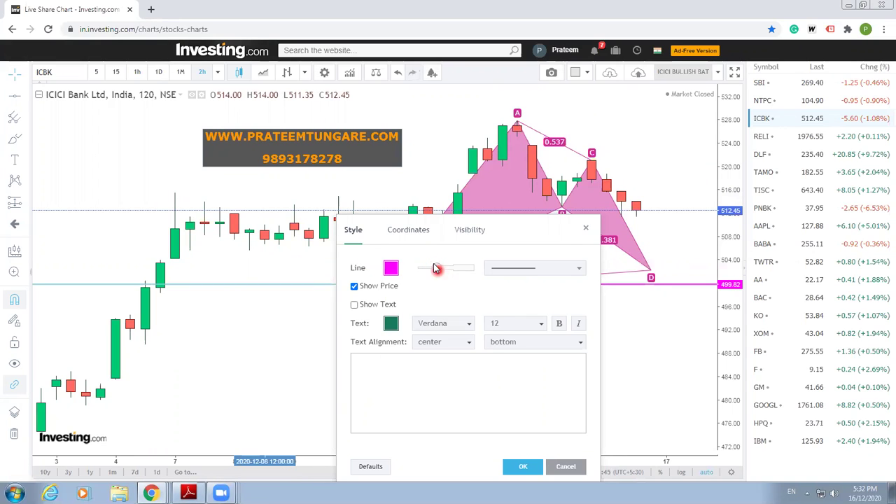
Set the magenta horizontal line's price to 502.19, the Bat level from the Harmonic Studies page.
left_click(415, 231)
left_click(414, 268)
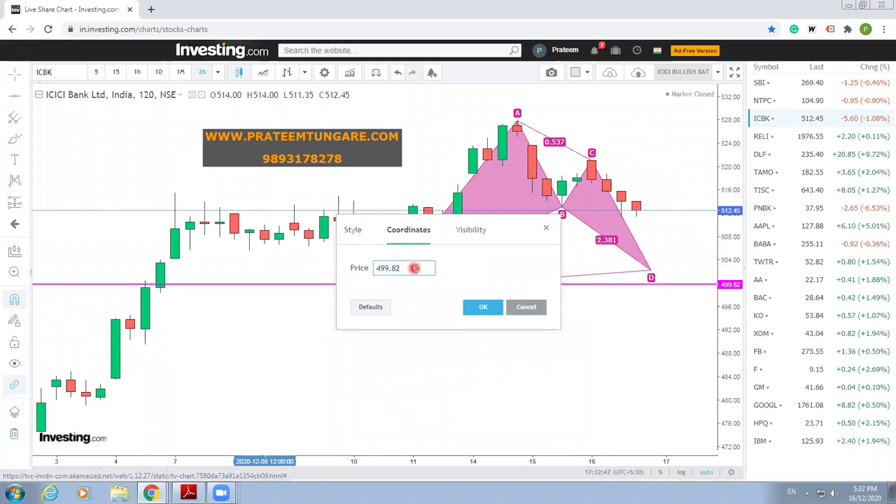
left_click(336, 295)
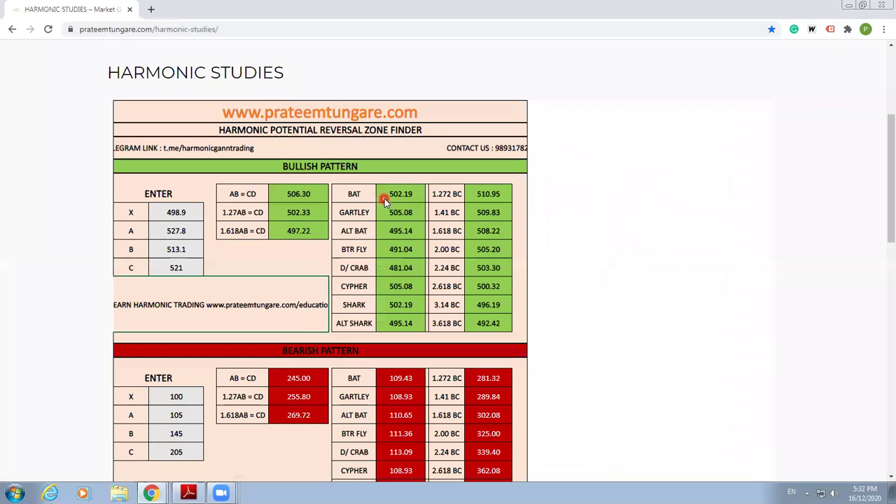
key("alt+Tab")
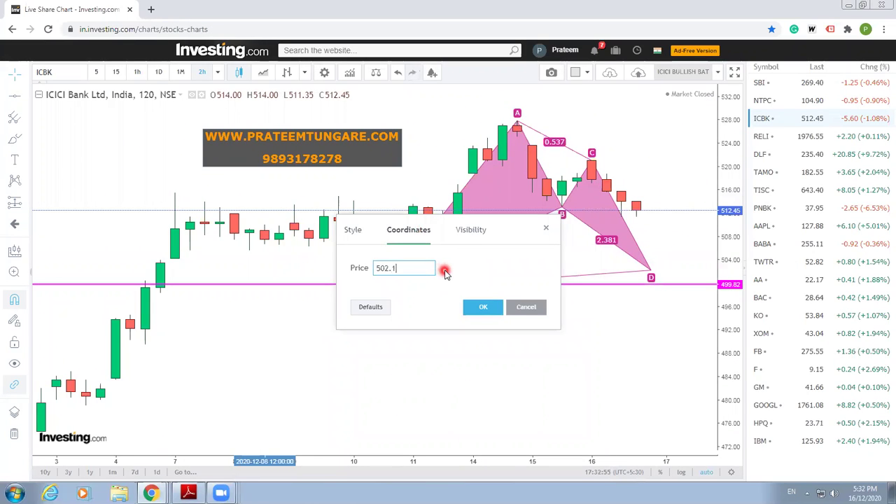
key("Return")
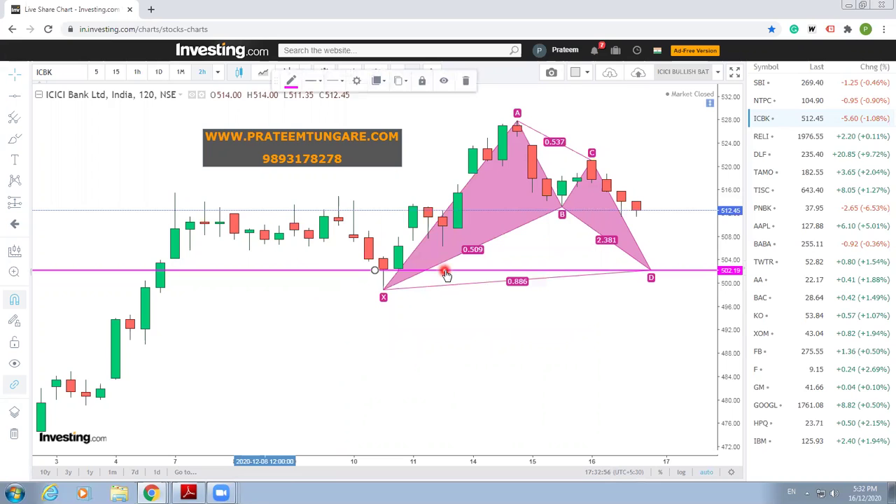
left_click_drag(648, 270, 650, 270)
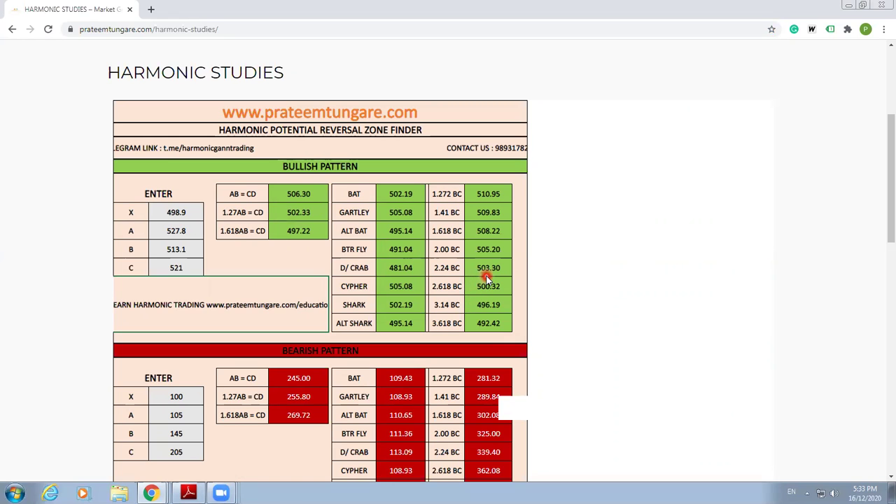
Add a second horizontal line to the chart at 503.30, the 2.24 BC level from the Harmonic Studies page.
key("alt+Tab")
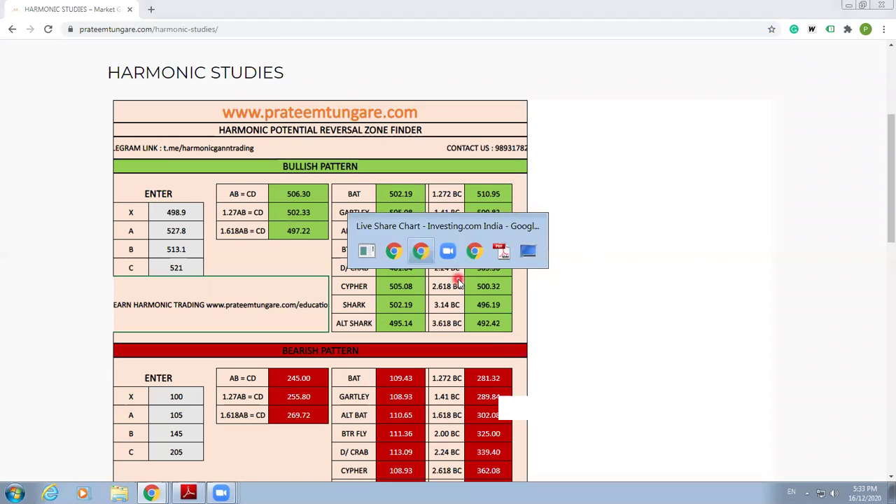
key("alt+Tab")
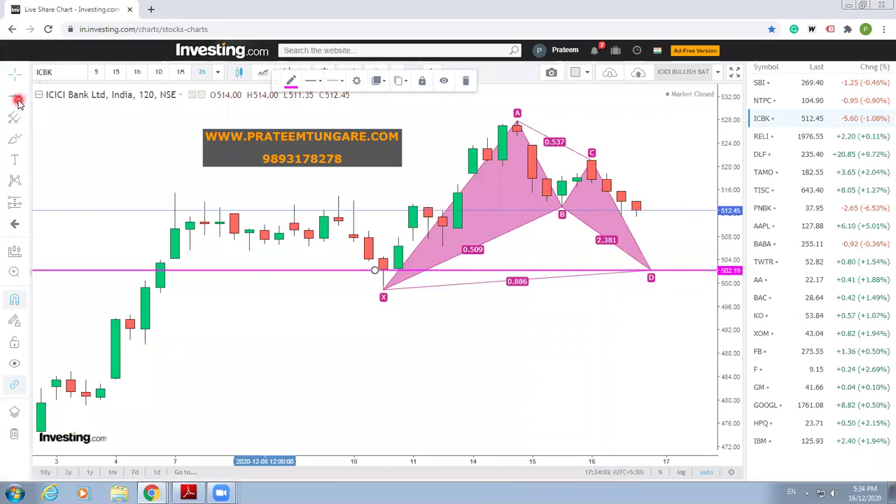
left_click(19, 103)
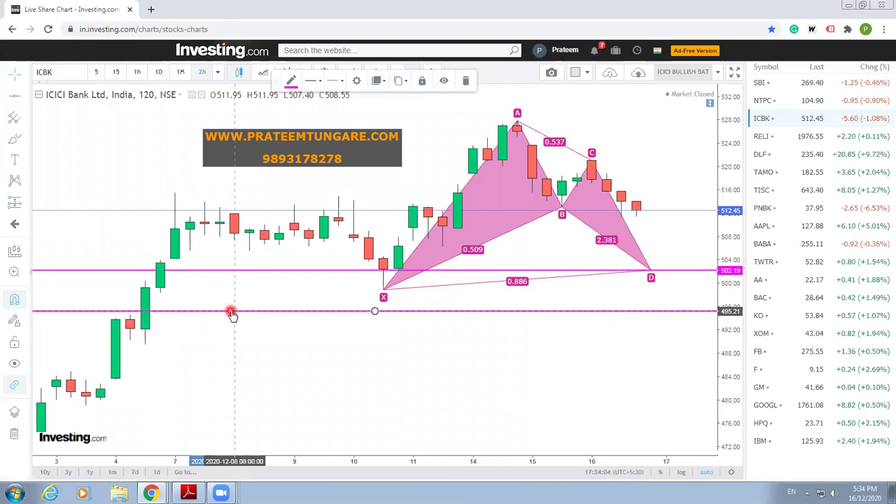
double_click(226, 311)
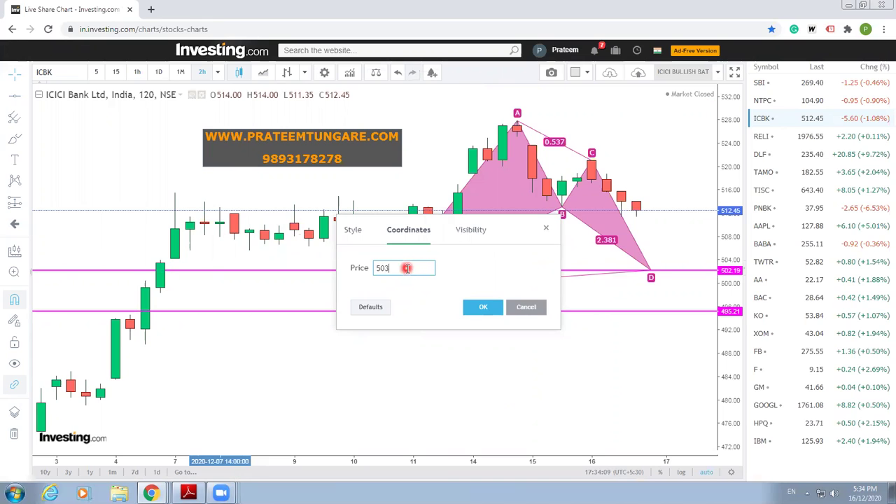
key("Return")
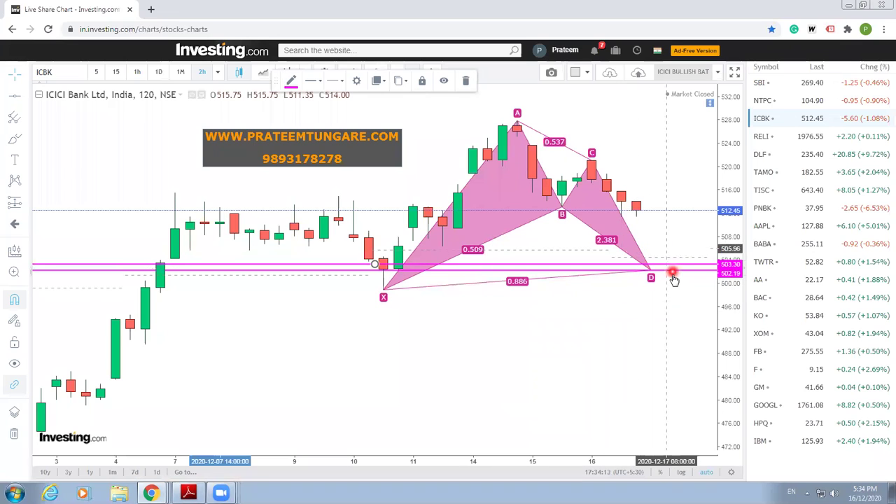
mouse_move(649, 273)
left_mouse_down()
mouse_move(669, 280)
mouse_move(653, 259)
mouse_move(651, 292)
left_mouse_up()
Draw a Fib Retracement from the pattern's point B at 513.10 to point C at 521.00.
key("alt+Tab")
key("alt+Tab")
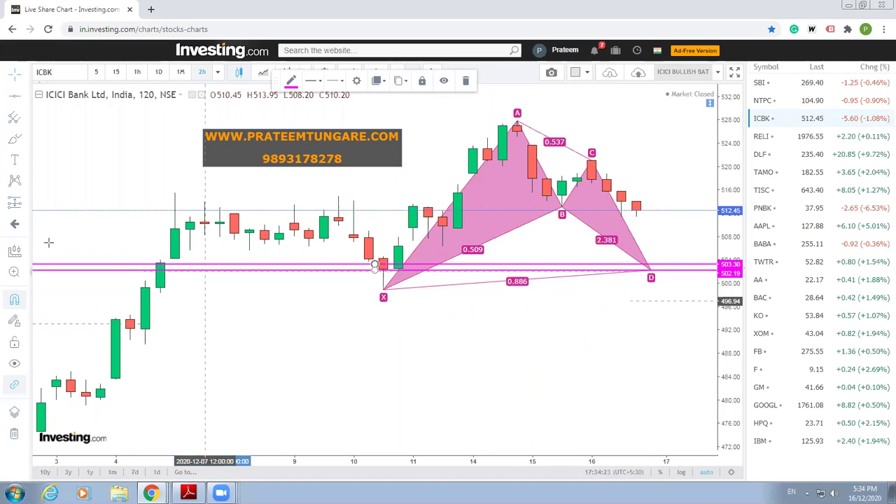
left_click(27, 122)
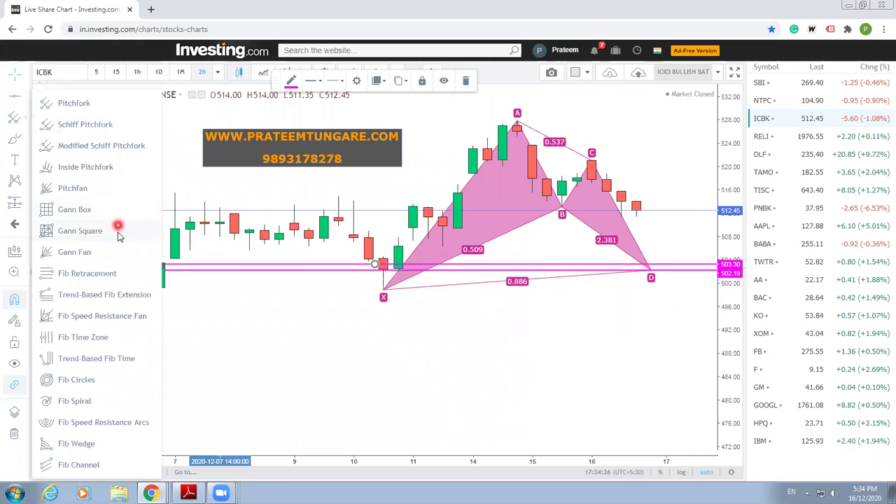
left_click(124, 280)
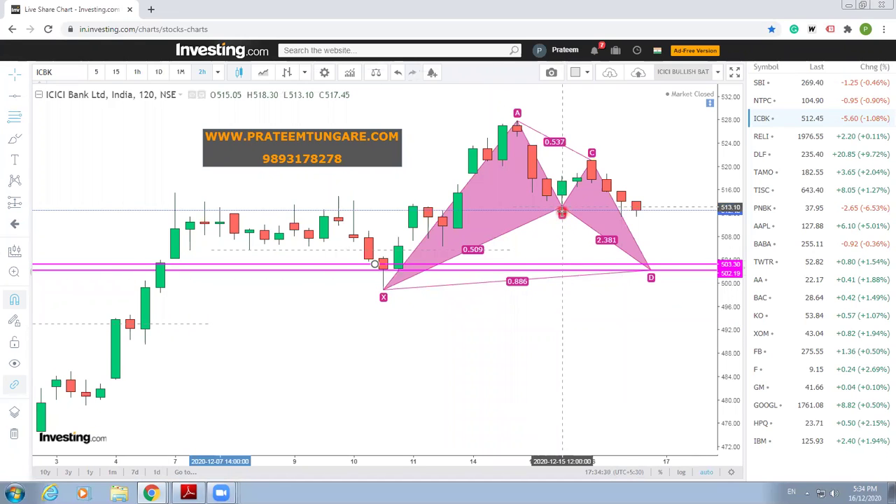
left_click(561, 212)
left_click(591, 159)
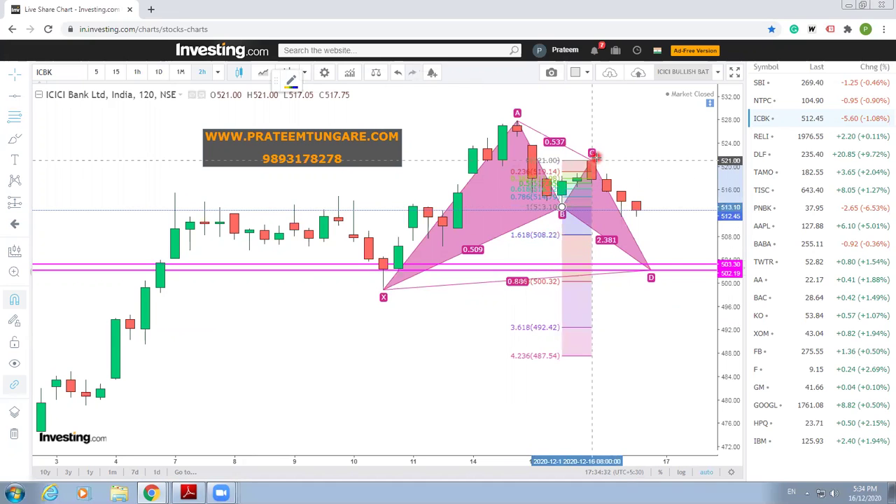
Enable the 1.272, 1.414, 2, 2.272, 2.414 and 3 levels in the B-to-C Fib Retracement's style settings.
left_click(313, 81)
left_click(408, 220)
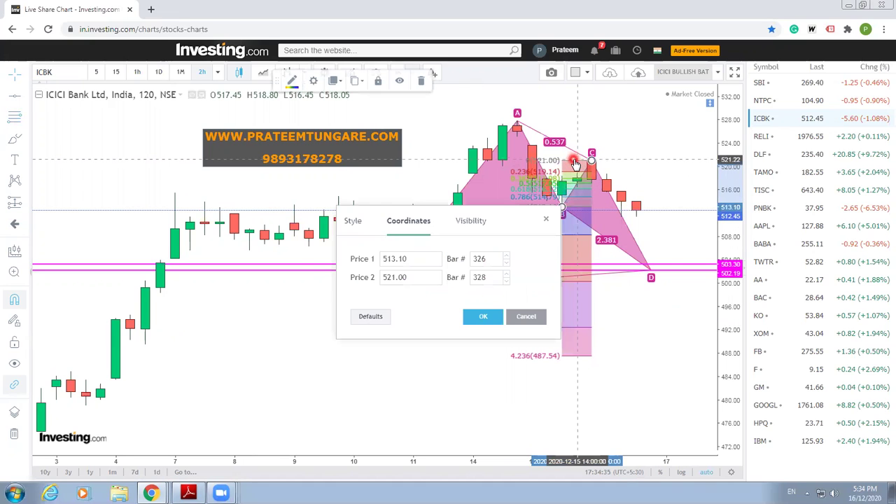
left_click(354, 221)
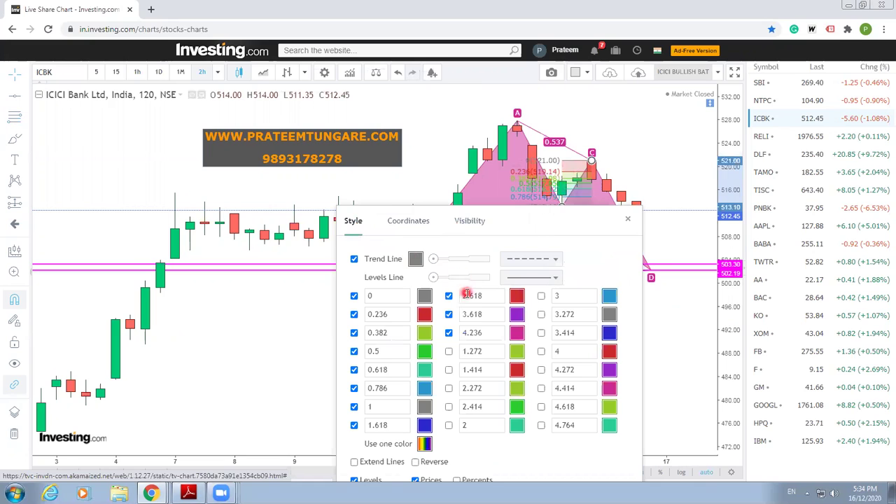
left_click_drag(532, 231, 533, 110)
left_click(450, 231)
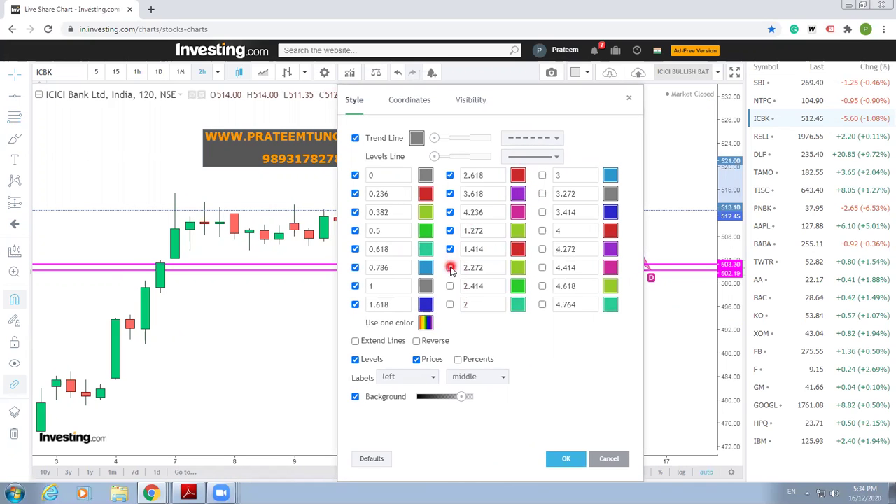
left_click(451, 286)
left_click(451, 306)
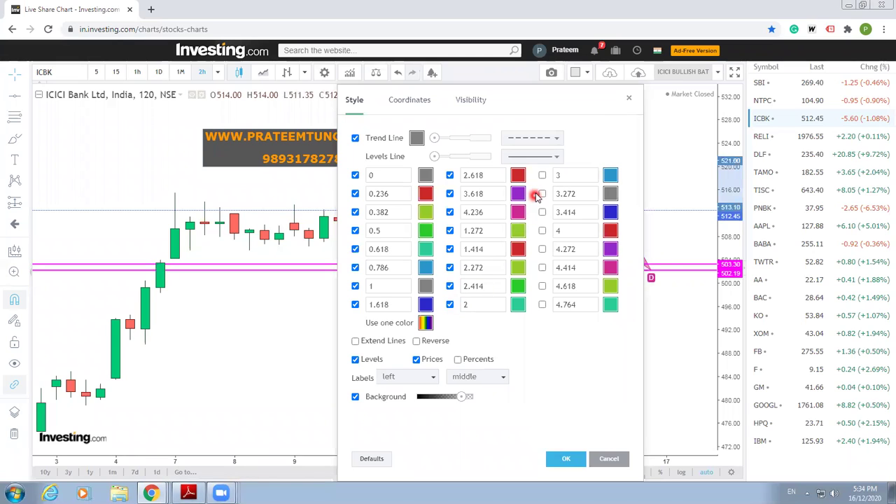
left_click(542, 176)
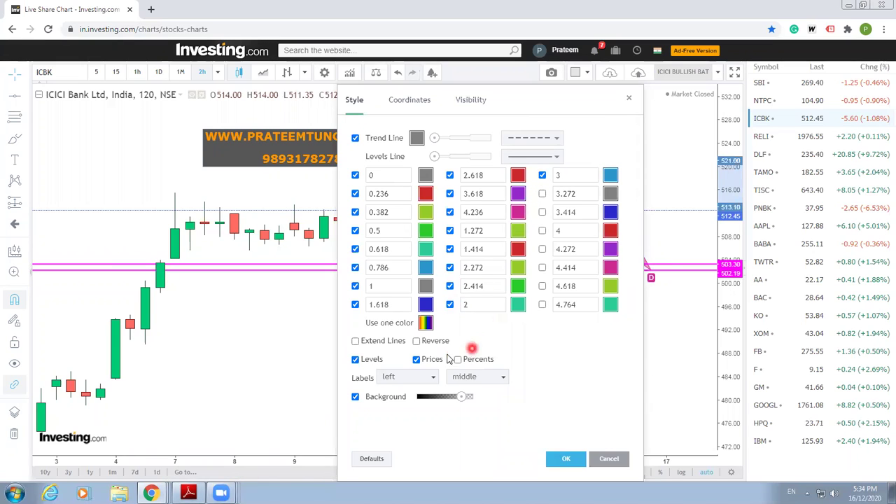
Extend the Fib Retracement's level lines and turn off its background fill.
left_click(356, 343)
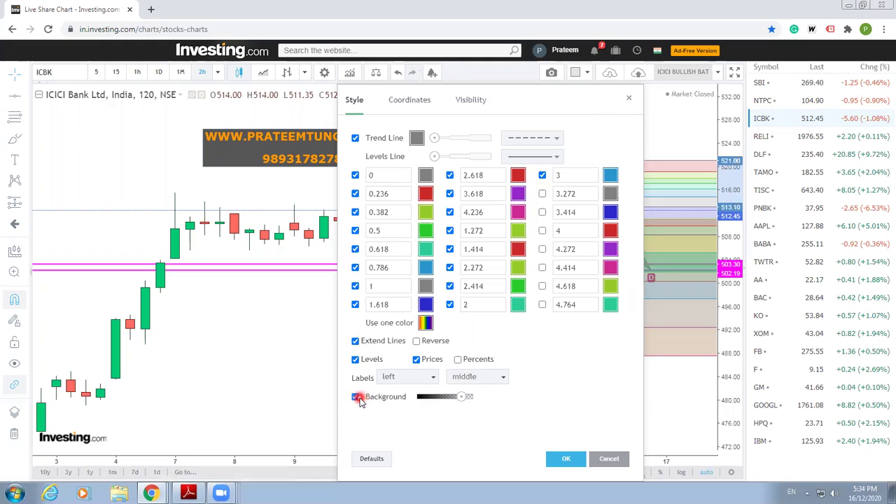
left_click(356, 397)
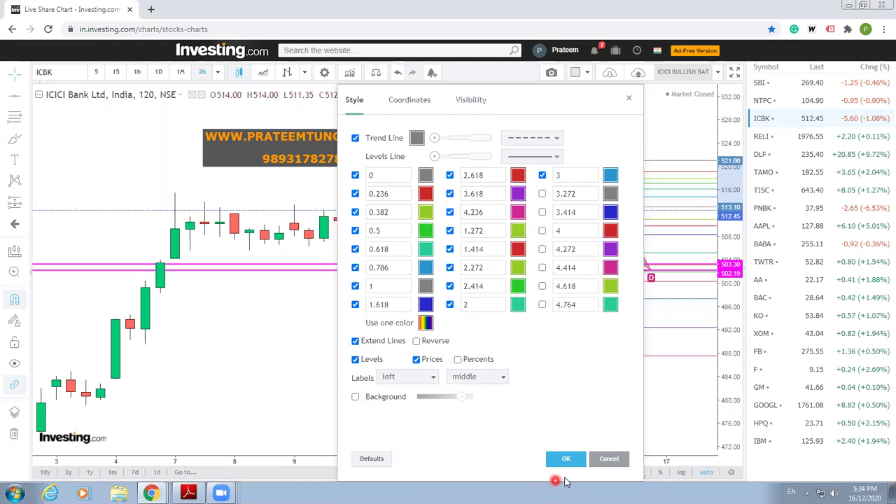
left_click(566, 459)
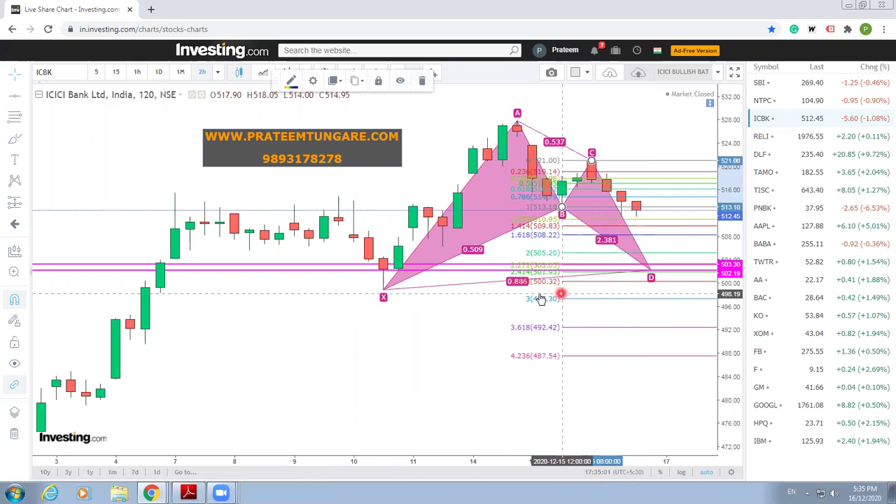
Place a horizontal line at about 500.20, near the 2.618 Fib level, and colour it dark red.
left_click(14, 95)
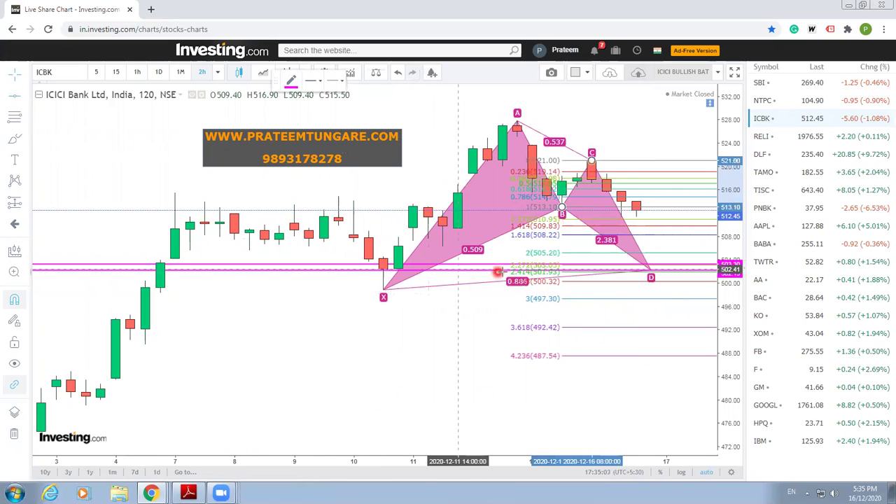
left_click(575, 281)
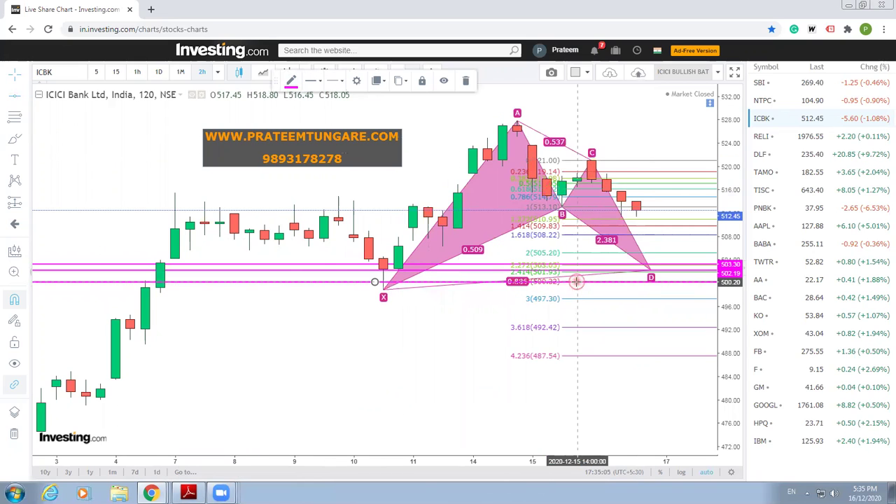
double_click(344, 282)
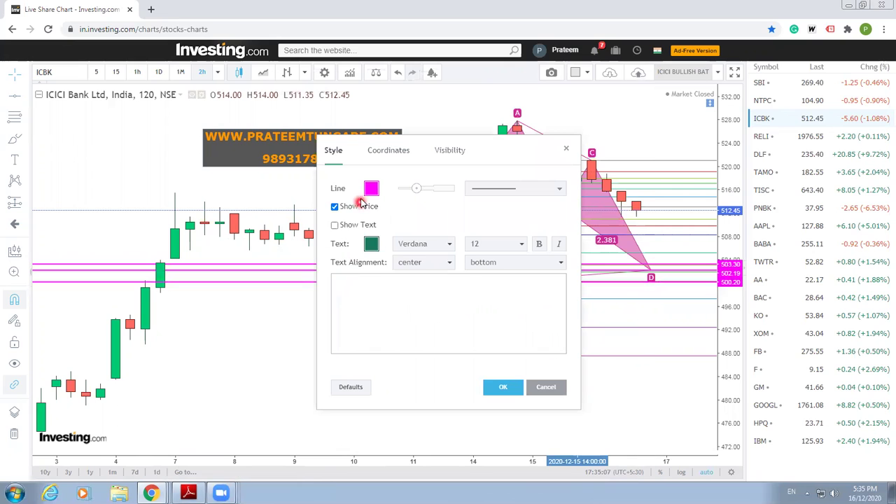
left_click(371, 188)
left_click(377, 223)
left_click(506, 383)
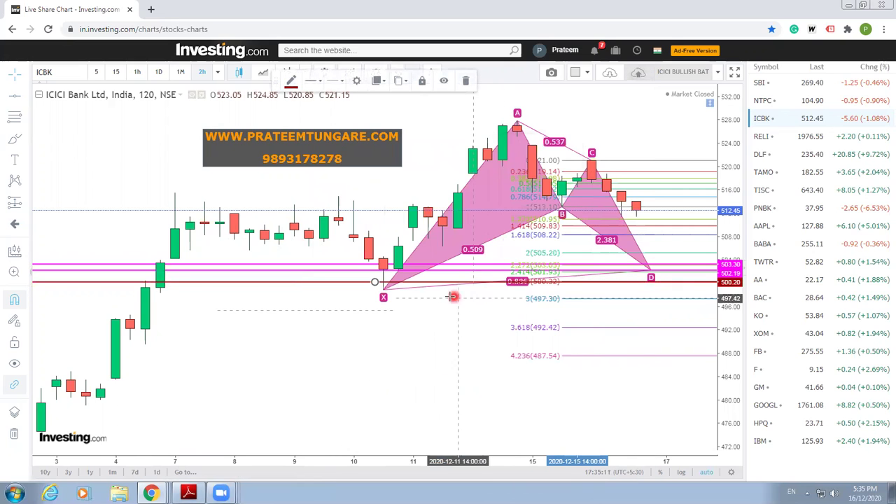
Move the dark red horizontal line down to about 498.28, just below the pattern's point X.
left_click(323, 283)
left_click_drag(390, 292, 317, 308)
mouse_move(378, 299)
left_mouse_down()
mouse_move(385, 294)
mouse_move(376, 280)
mouse_move(375, 295)
left_mouse_up()
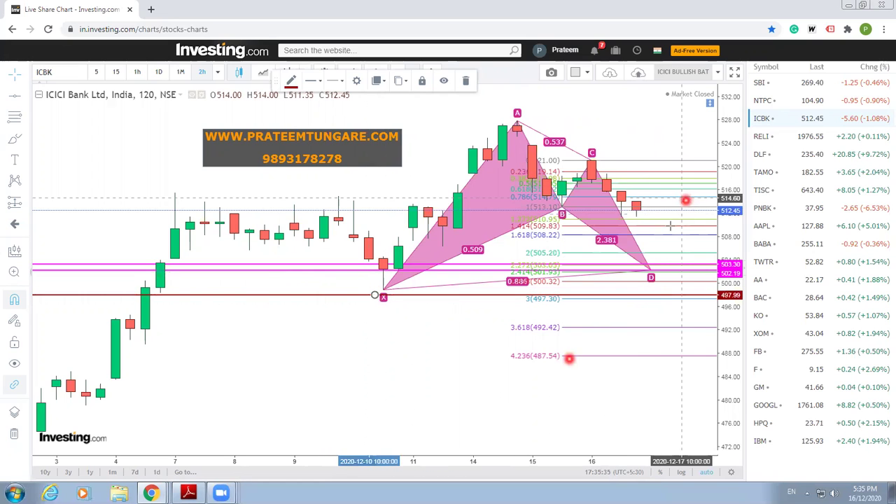
left_click_drag(375, 298, 374, 293)
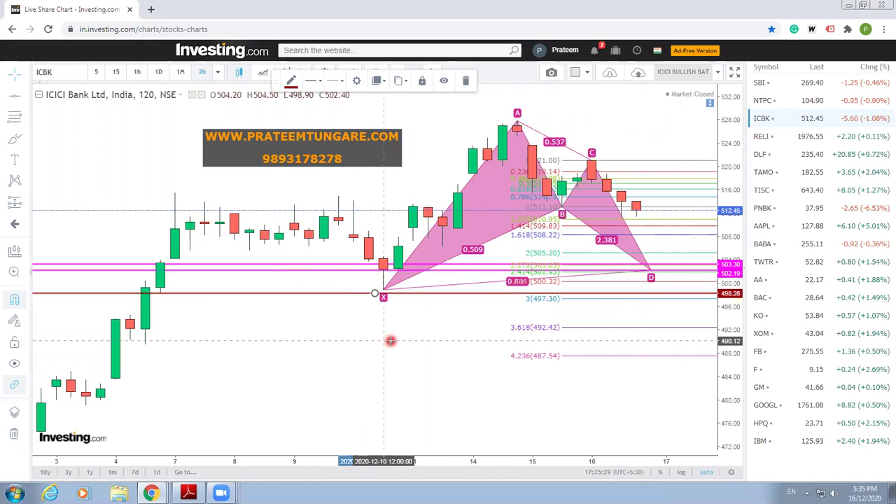
Replace the B-to-C Fib Retracement with a new one drawn from point C at 521.00 to point D at 502.31.
left_click(620, 329)
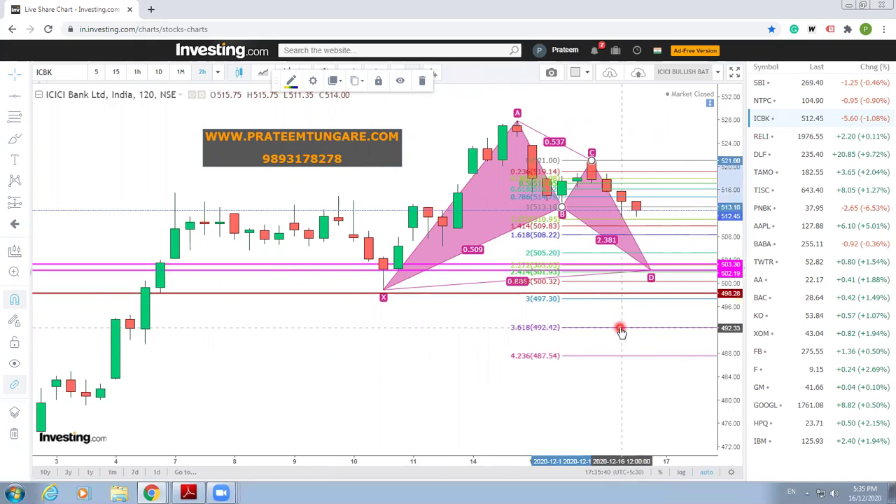
key("Delete")
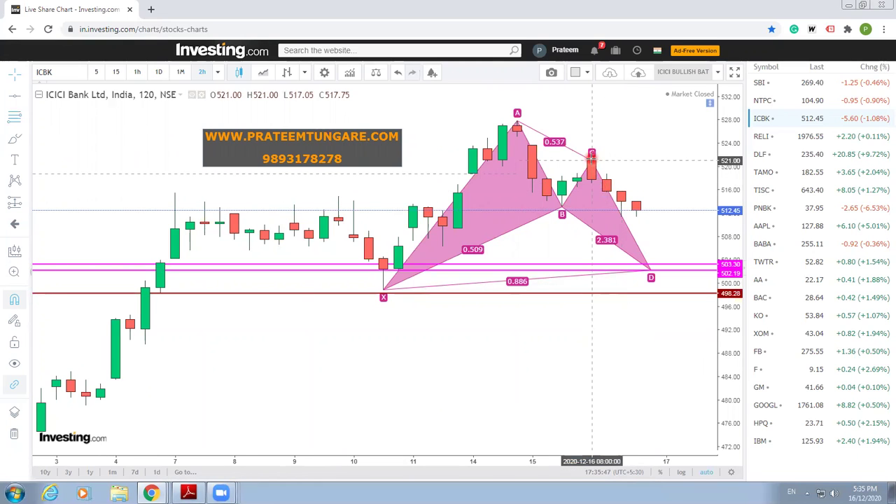
left_click(645, 269)
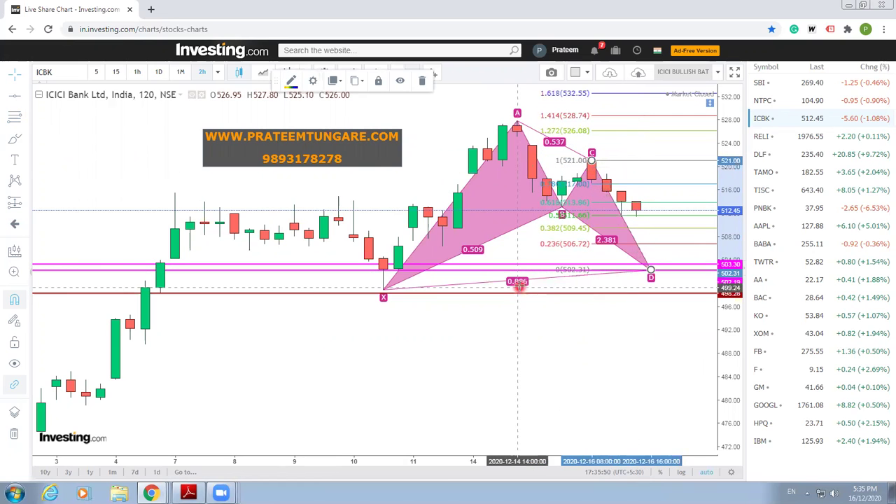
Place dark red horizontal lines at about 506.73 and 509.41, on the 0.236 and 0.382 levels of the C-to-D retracement.
left_click(21, 98)
left_click(107, 139)
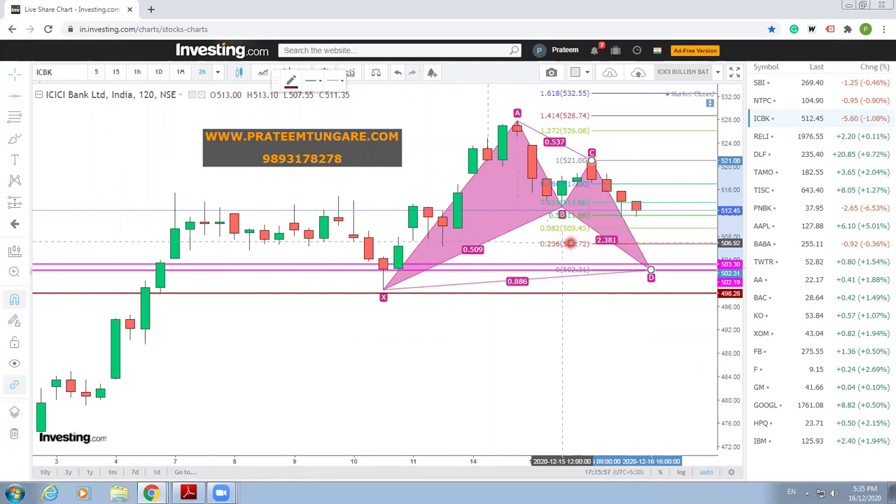
left_click(587, 243)
left_click(27, 94)
left_click(573, 228)
left_click(602, 229)
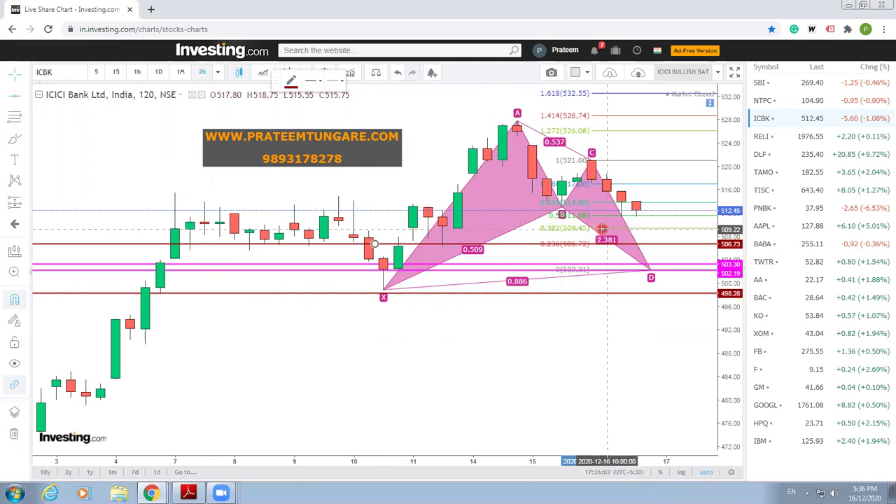
Add another dark red horizontal line at about 511.62, on the 0.5 level of the C-to-D retracement.
left_click(469, 264)
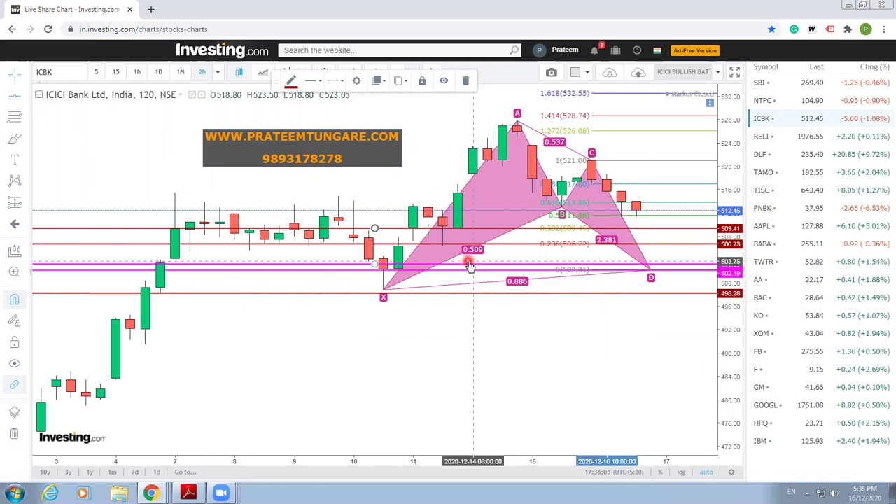
left_click(338, 189)
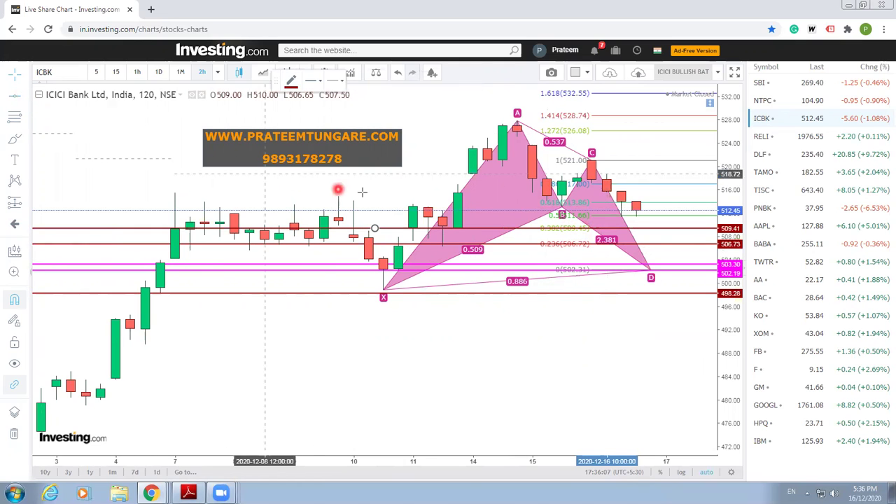
left_click(635, 217)
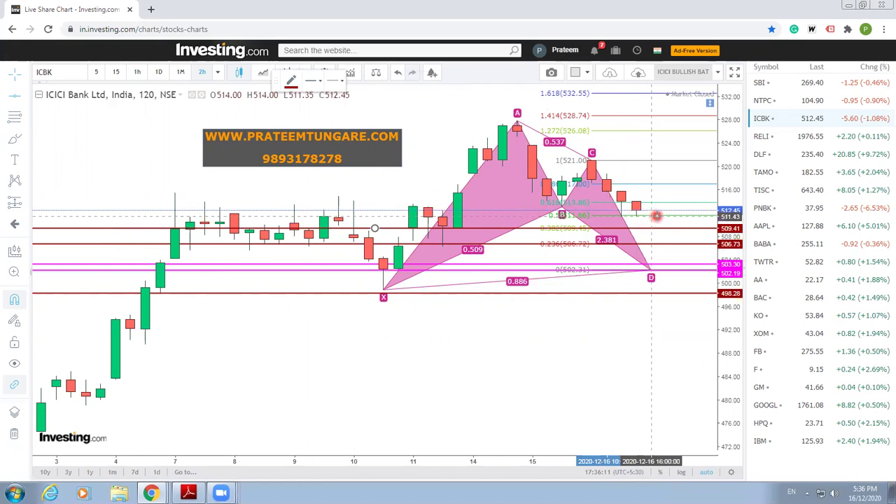
left_click(658, 215)
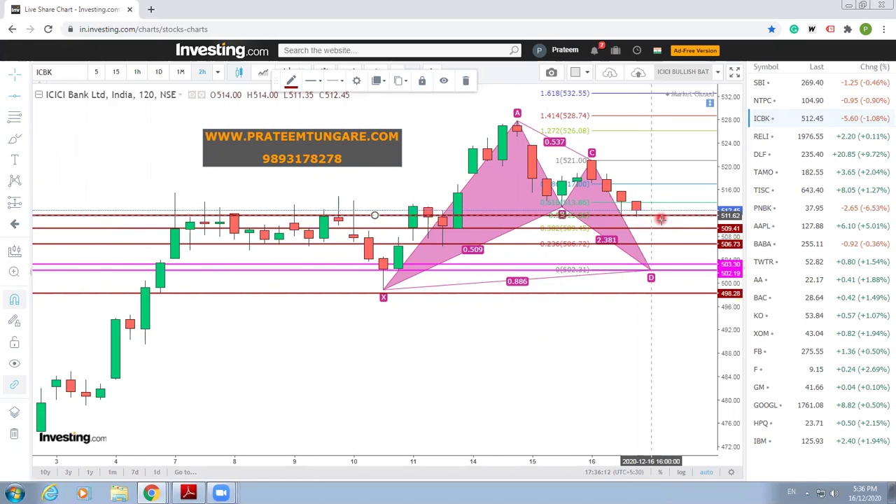
Delete the C-to-D Fib Retracement, keeping the horizontal lines on the chart.
left_click(677, 186)
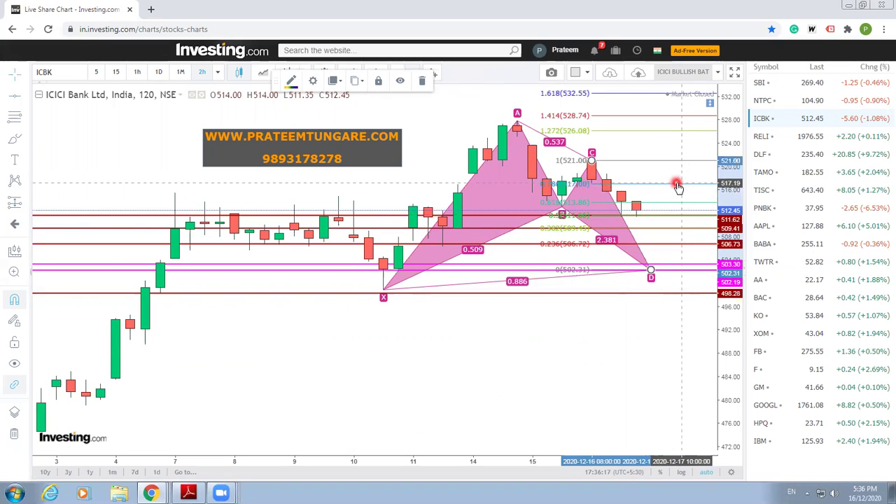
left_click(676, 186)
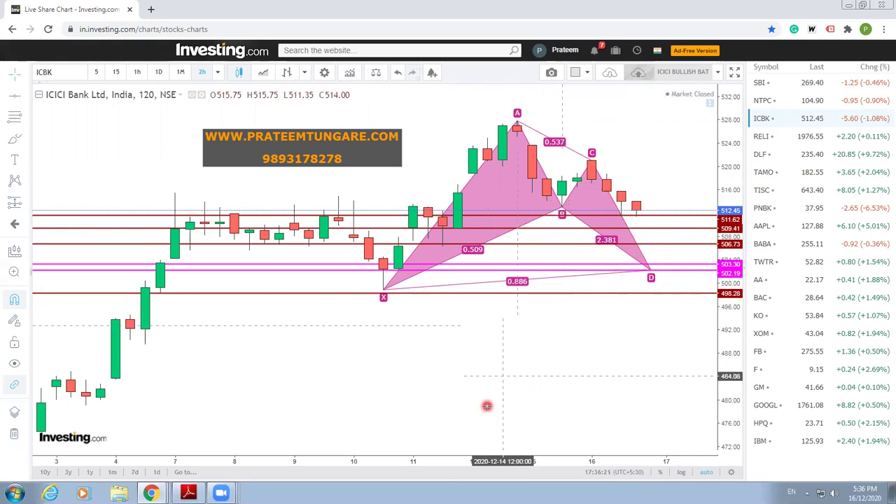
left_click_drag(527, 369, 450, 364)
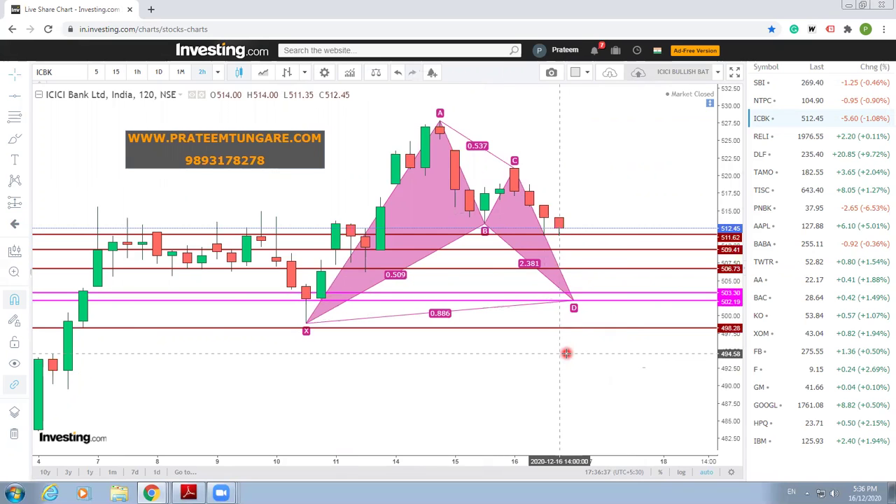
Look through the list of saved chart layouts without loading one.
left_click(637, 73)
scroll(386, 282, "down", 5)
scroll(389, 283, "up", 5)
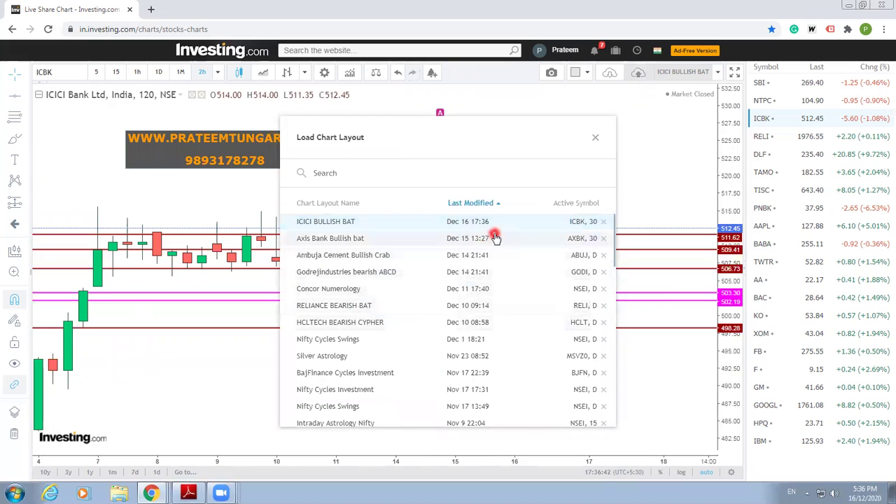
left_click(602, 145)
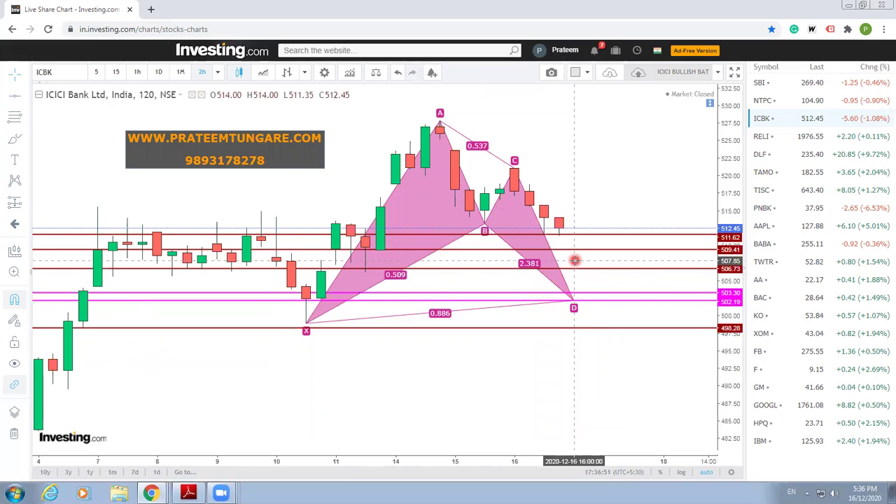
Switch to Adobe Reader, review the bullish and bearish pages of the harmonic cheat sheet, and return to the chart.
left_click(188, 493)
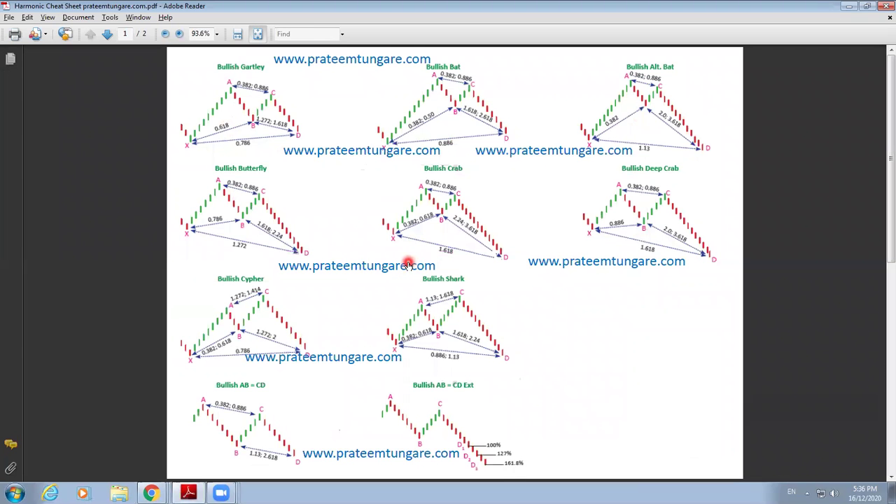
scroll(352, 280, "down", 5)
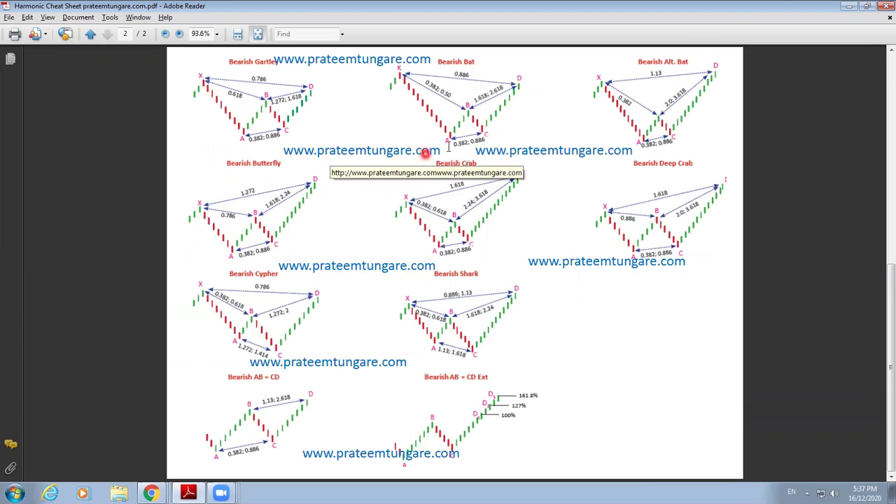
left_click(856, 6)
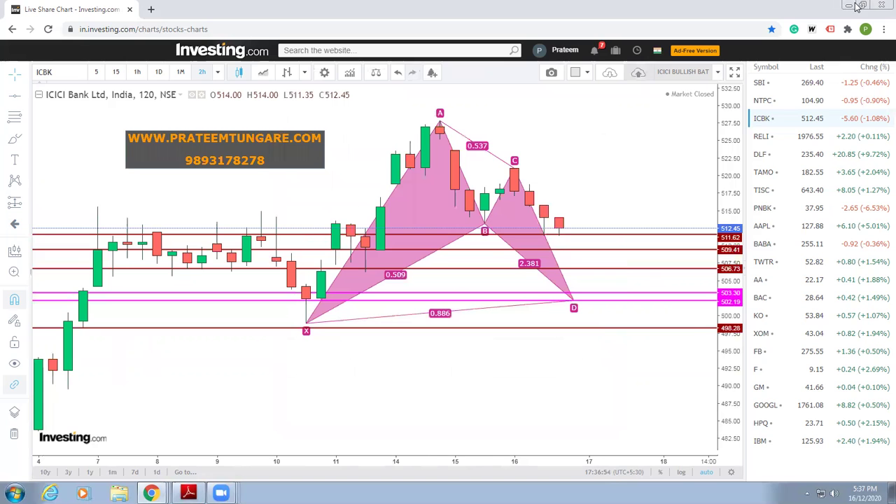
left_click(502, 233)
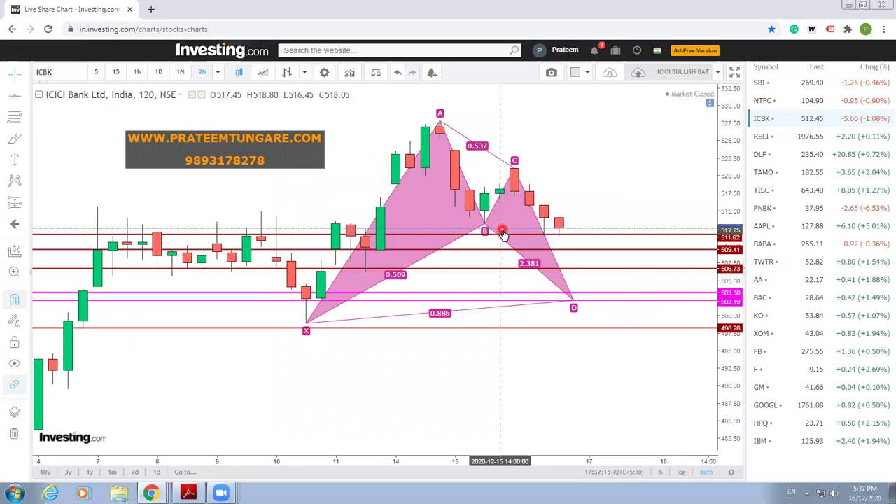
left_click(502, 233)
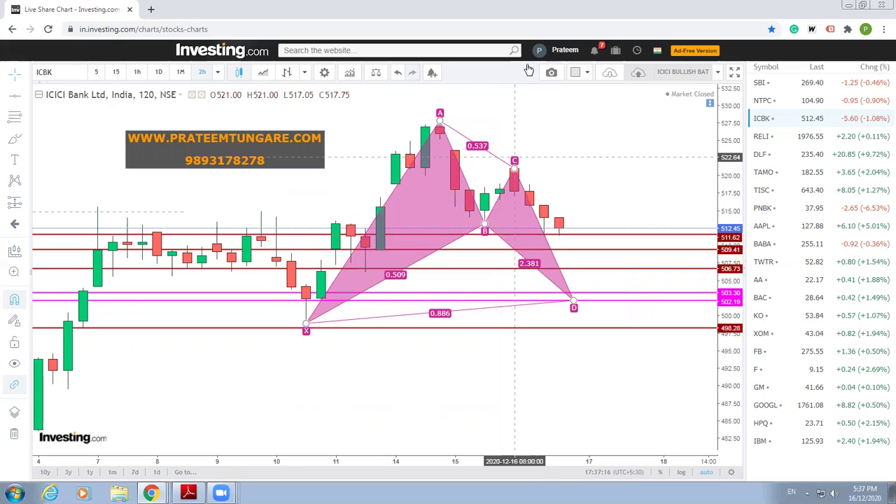
left_click(528, 70)
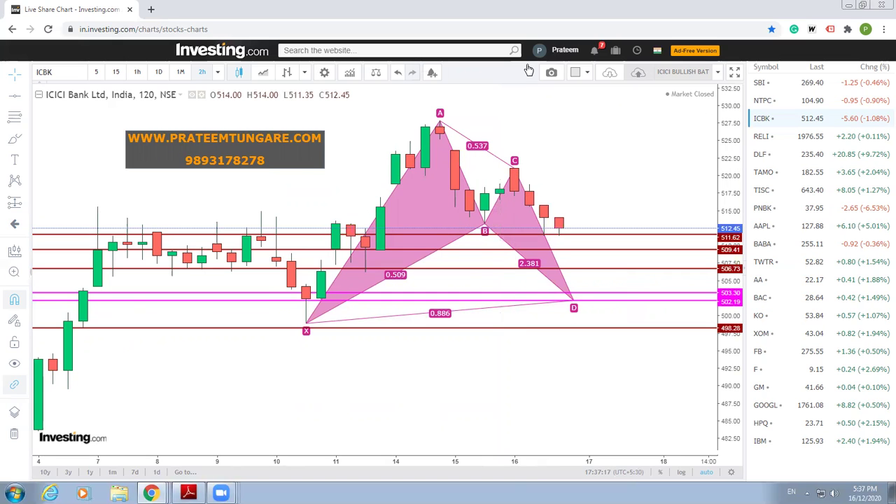